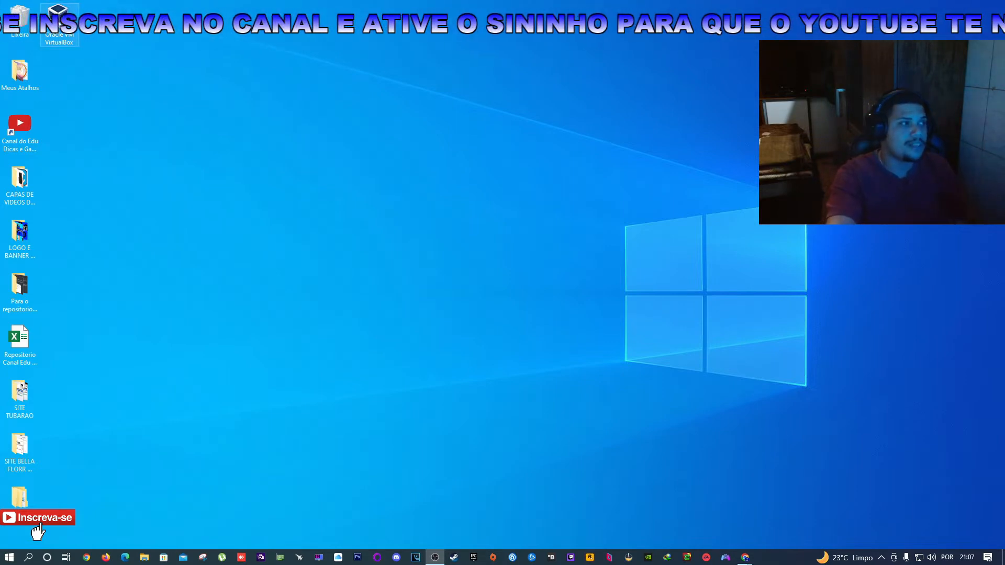
# Open Oracle VM VirtualBox and start creating a new virtual machine named TesteCanalEdu.
pyautogui.doubleClick(59, 19)
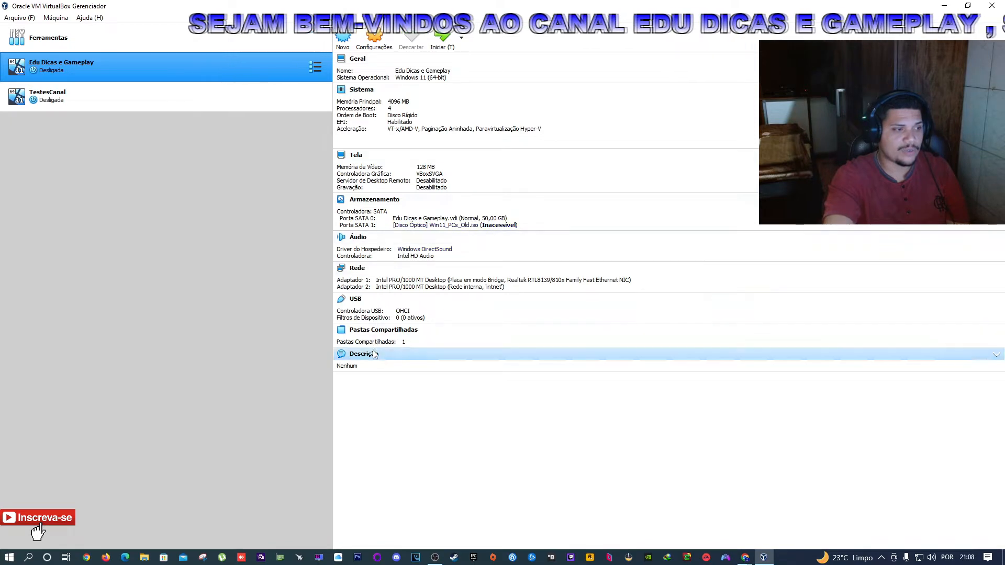
pyautogui.click(344, 40)
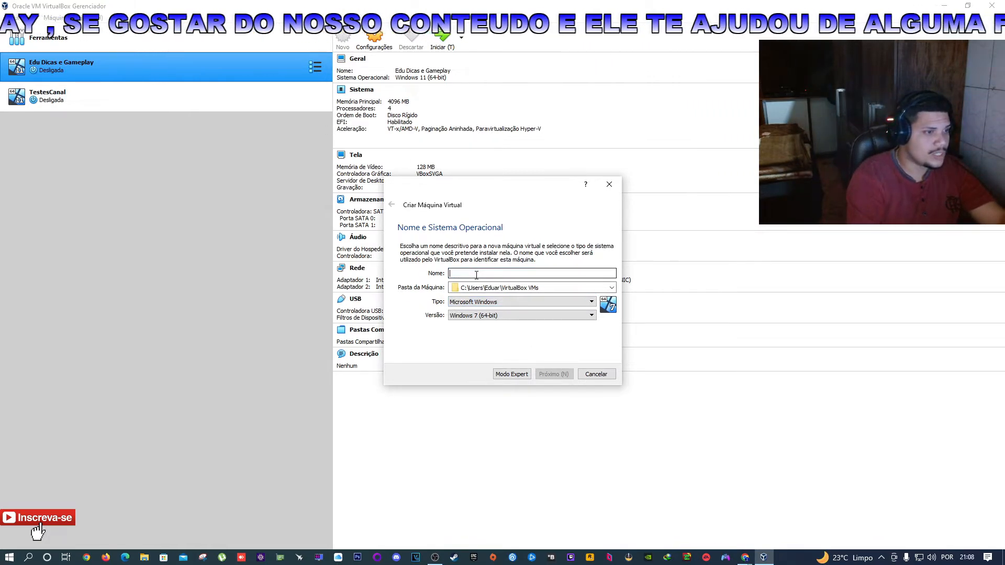
pyautogui.write('Tes')
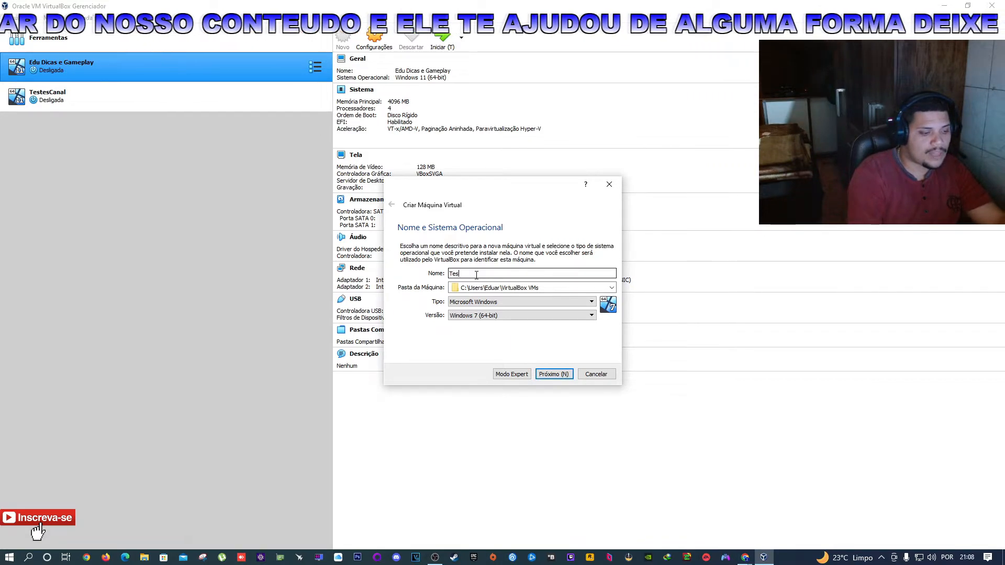
pyautogui.write('teCanal')
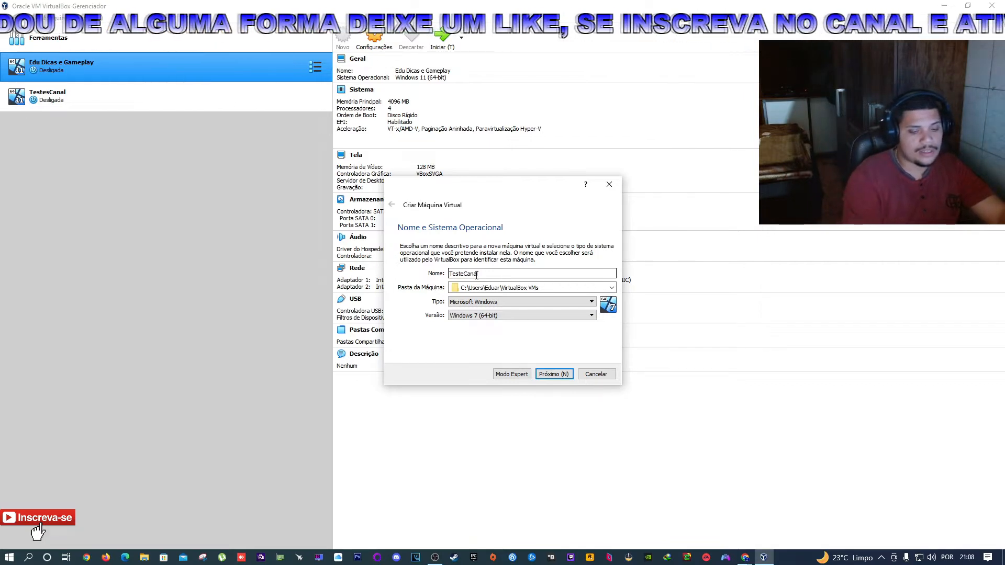
pyautogui.write('Edu')
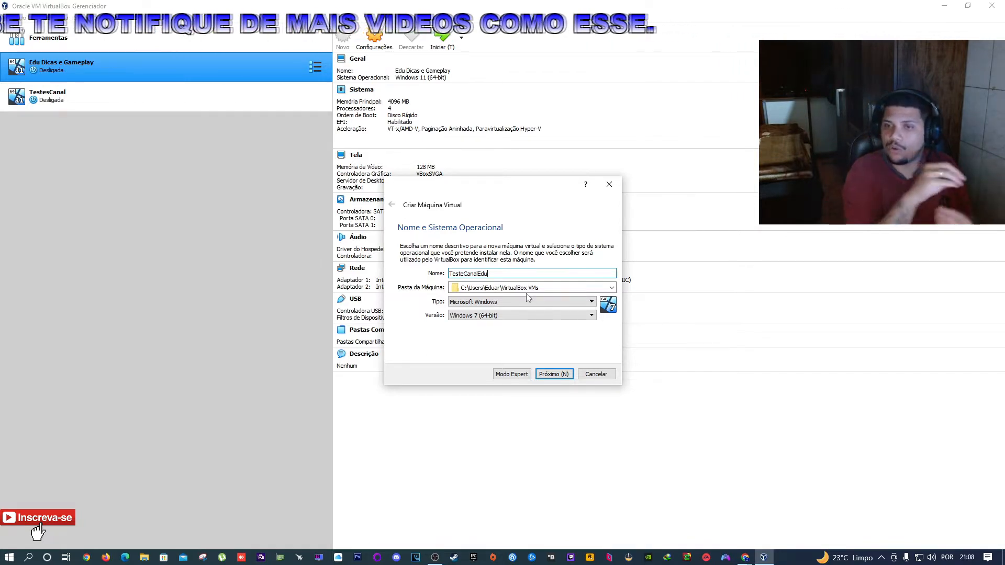
# Try the Linux system type, look through the Windows and Linux version options, and return the type to Microsoft Windows.
pyautogui.click(593, 303)
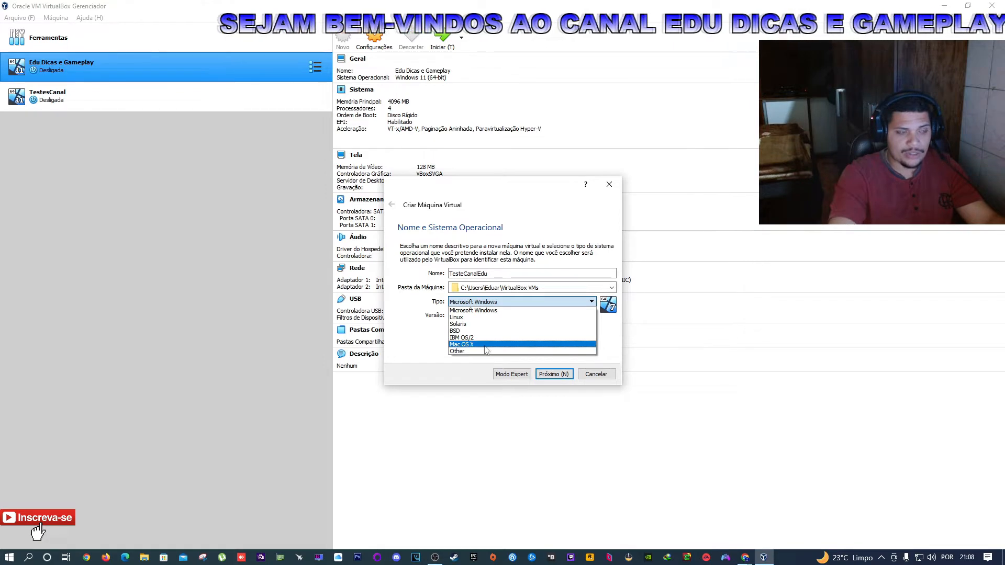
pyautogui.click(471, 311)
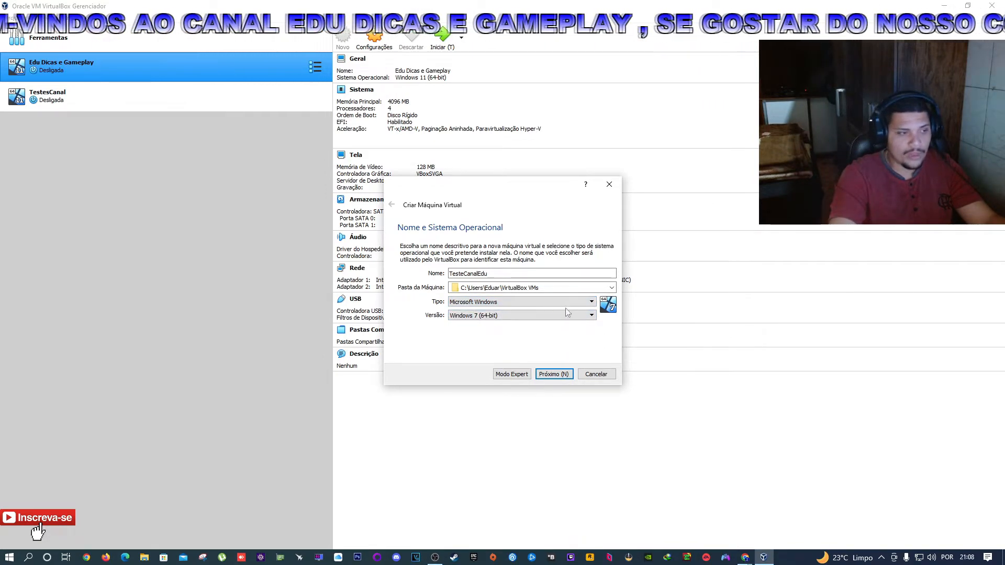
pyautogui.click(591, 315)
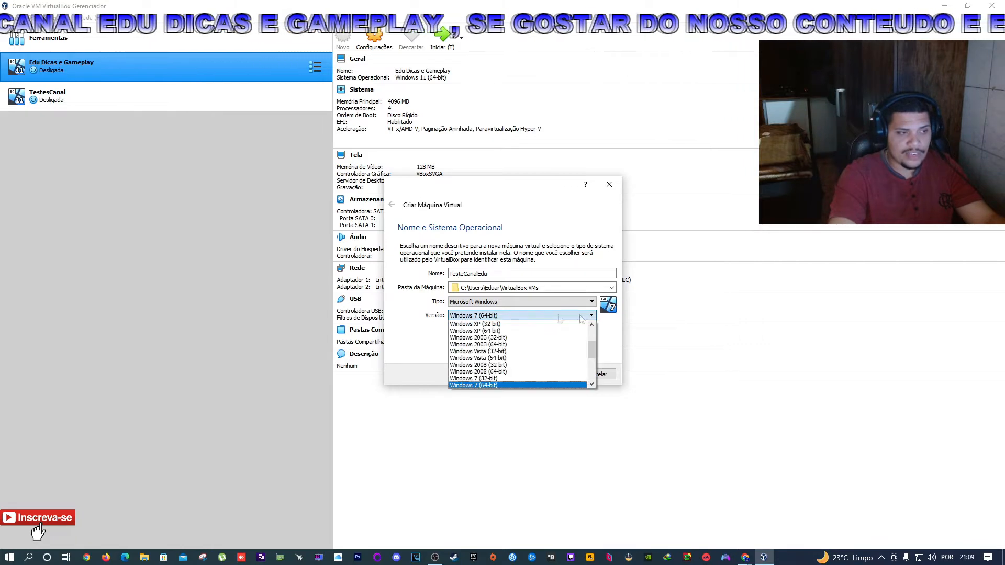
pyautogui.scroll(3, 591, 319)
pyautogui.click(592, 303)
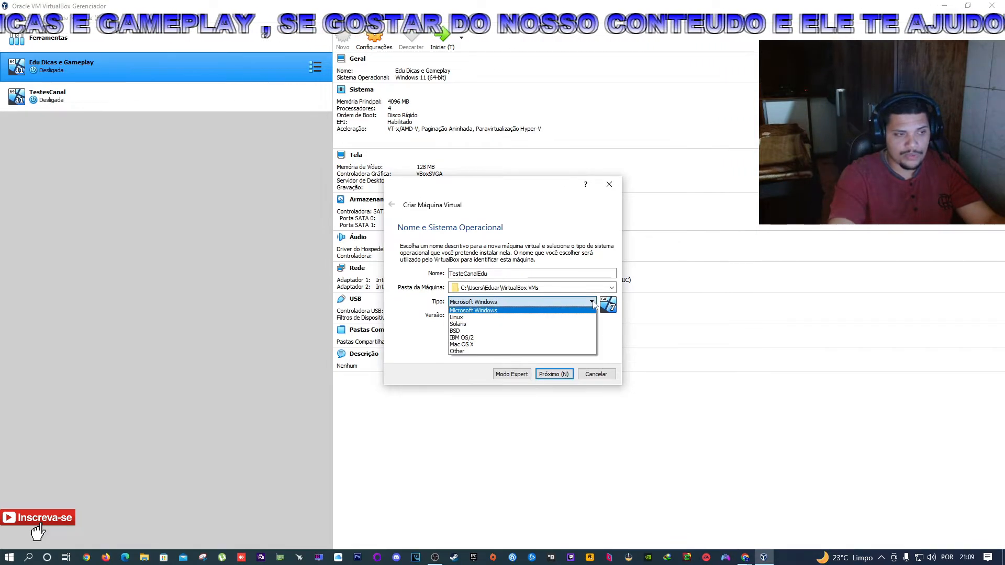
pyautogui.click(488, 318)
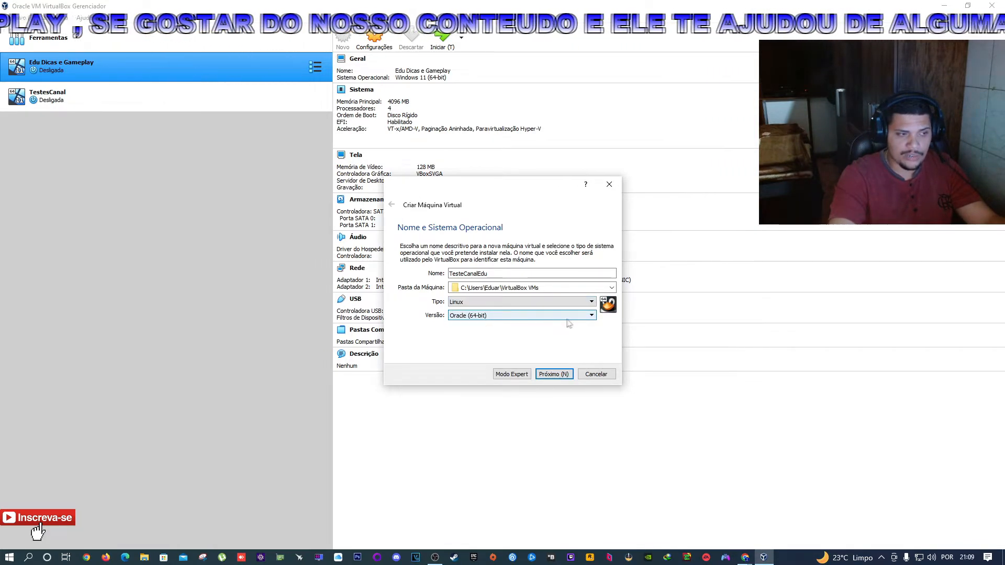
pyautogui.click(589, 316)
pyautogui.scroll(3, 588, 317)
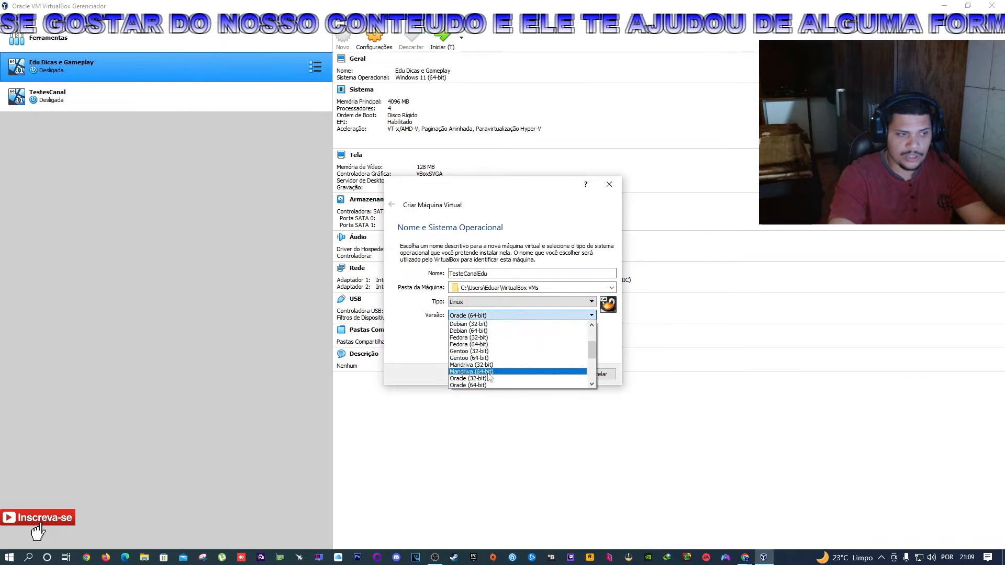
pyautogui.click(592, 302)
pyautogui.click(478, 314)
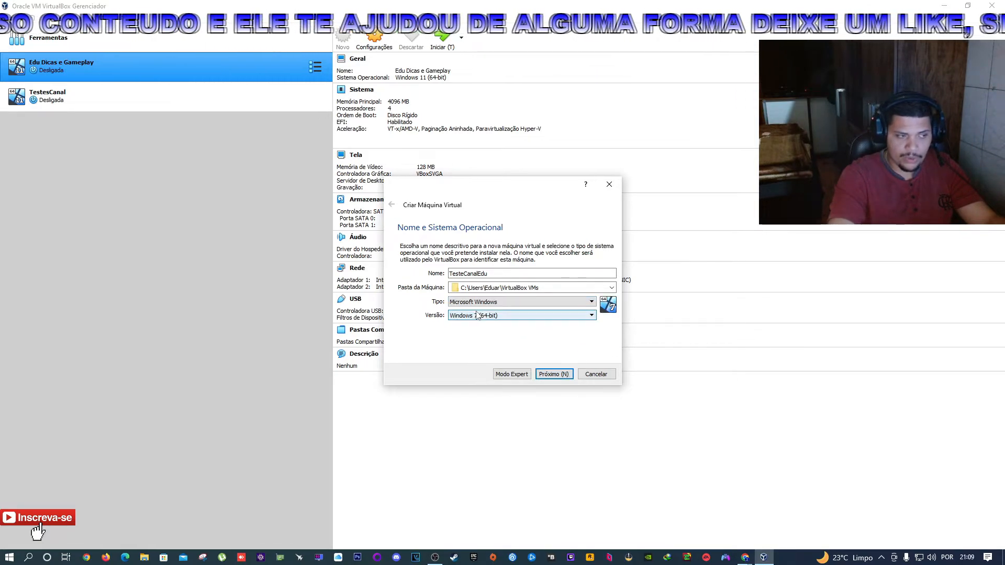
# Set the new machine's version to Windows 11 (64-bit) and continue to the memory size.
pyautogui.click(589, 316)
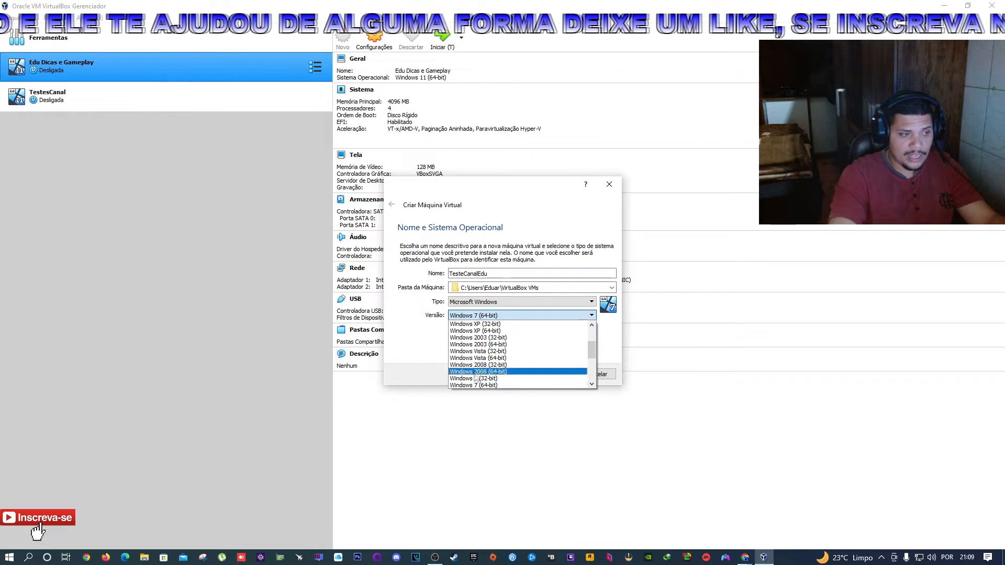
pyautogui.scroll(-3, 501, 380)
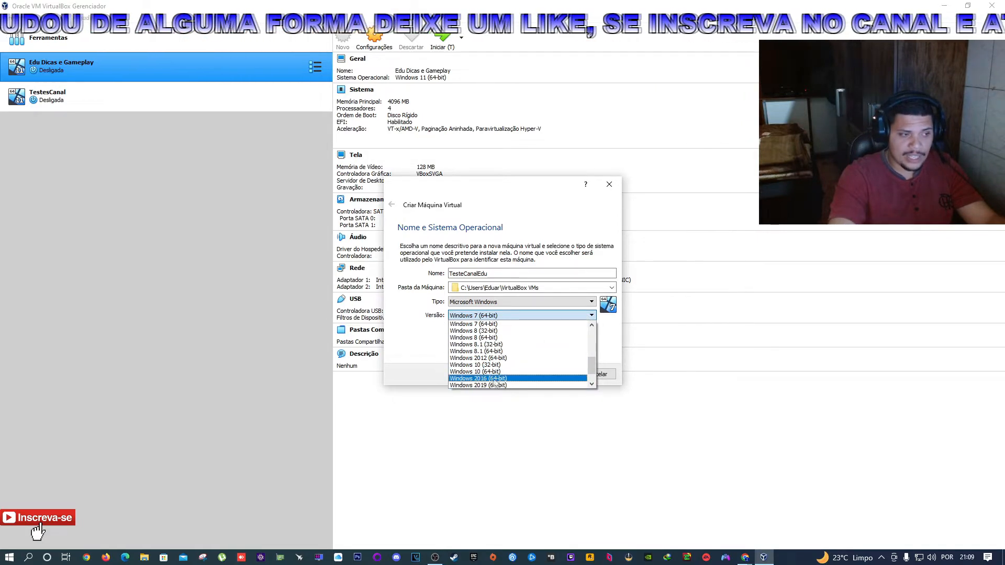
pyautogui.scroll(-1, 487, 370)
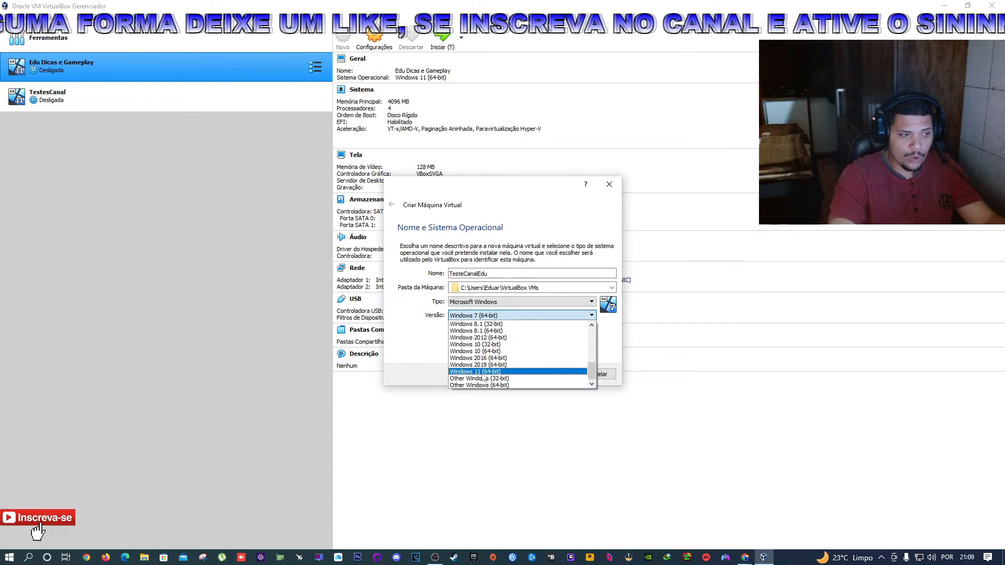
pyautogui.click(491, 373)
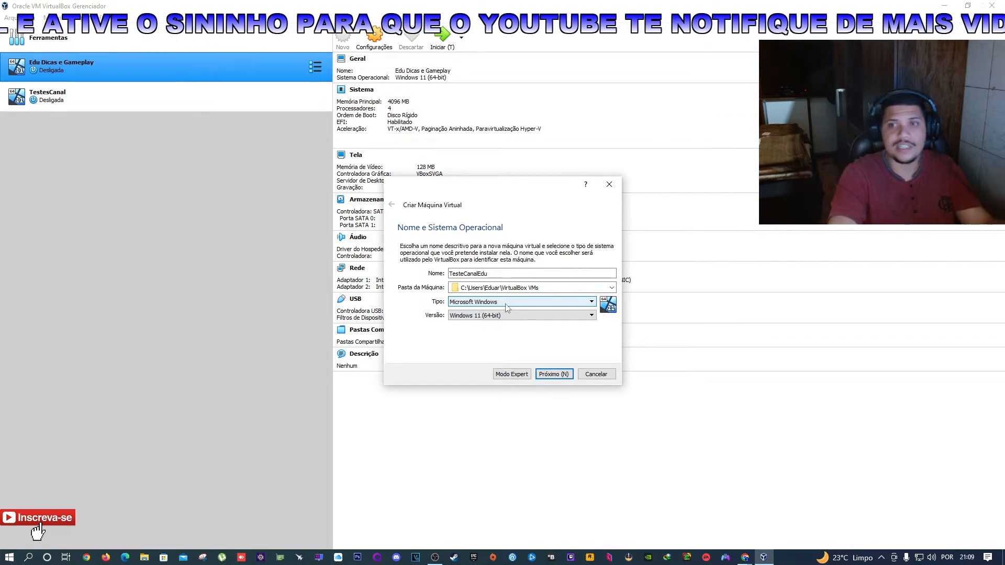
pyautogui.click(556, 373)
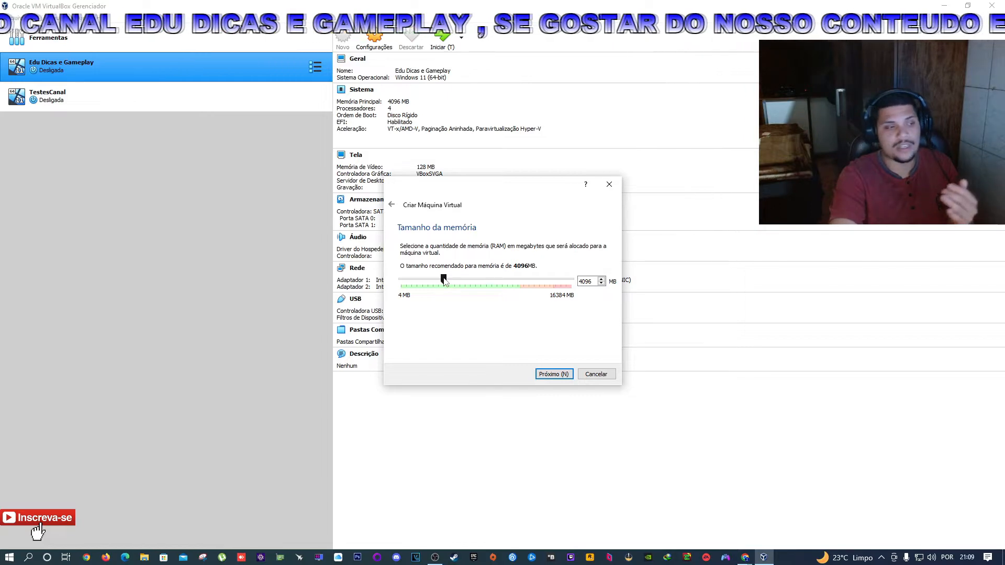
# Allocate 4096 MB of RAM to the virtual machine after trying lower and higher amounts, and continue to the hard disk options.
pyautogui.moveTo(440, 281); pyautogui.dragTo(414, 282)
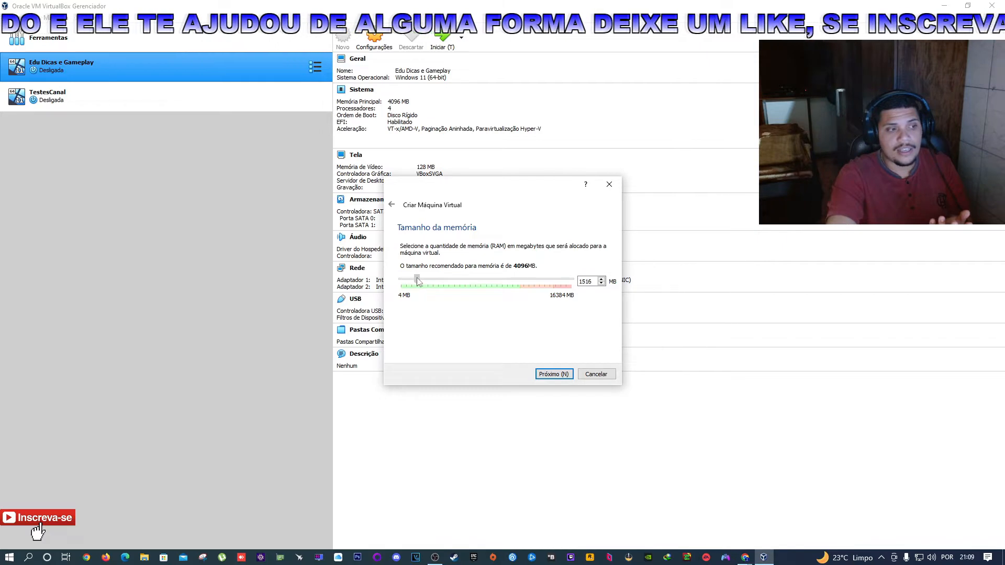
pyautogui.moveTo(418, 278); pyautogui.dragTo(439, 279)
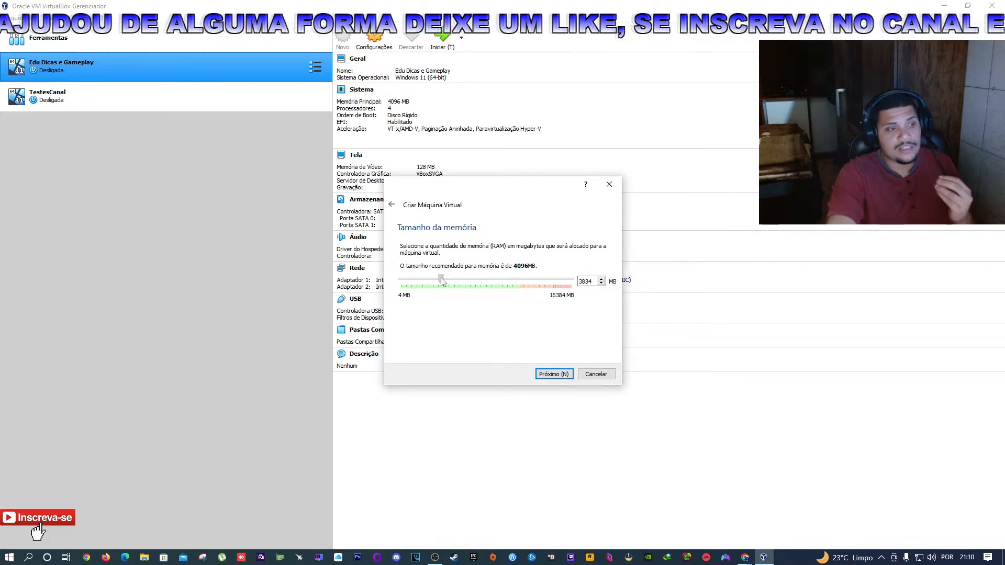
pyautogui.moveTo(441, 279); pyautogui.dragTo(524, 279)
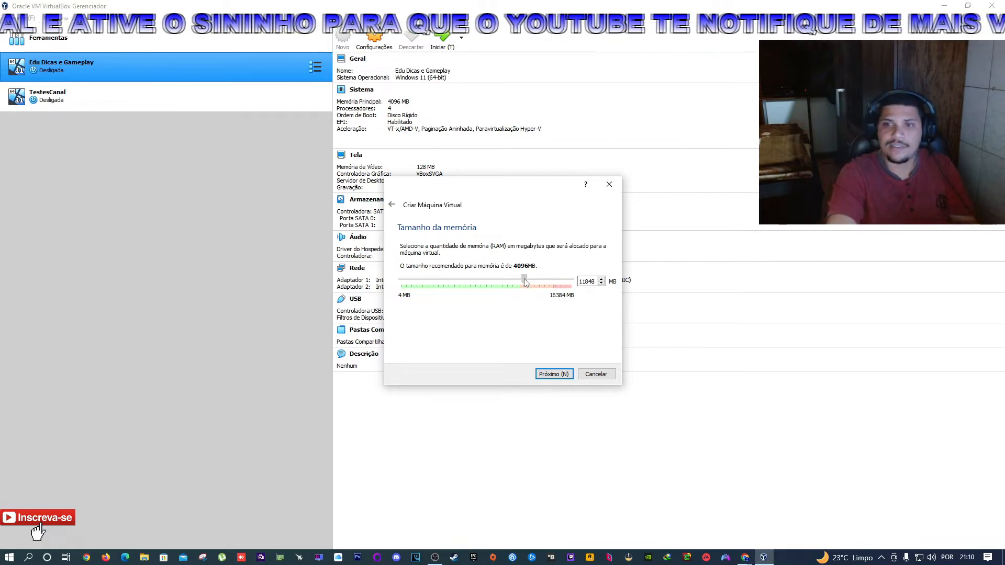
pyautogui.moveTo(517, 283)
pyautogui.mouseDown()
pyautogui.moveTo(496, 283)
pyautogui.moveTo(516, 283)
pyautogui.mouseUp()
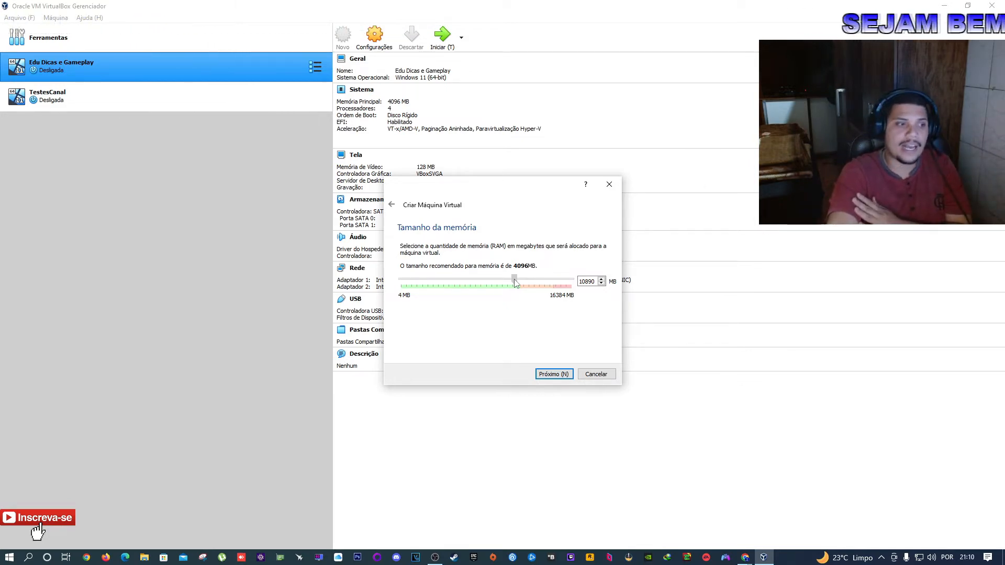
pyautogui.moveTo(514, 279); pyautogui.dragTo(444, 286)
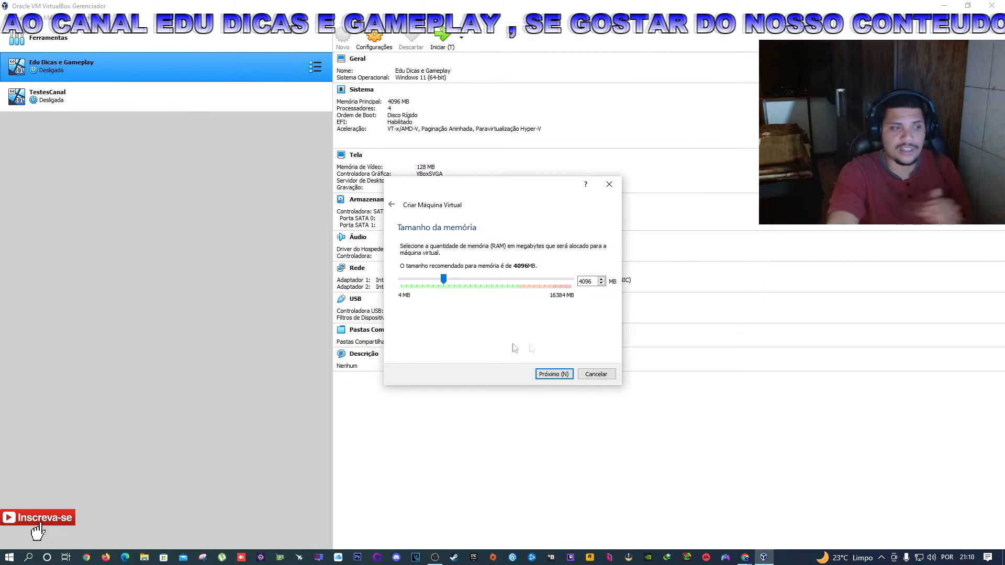
pyautogui.click(554, 375)
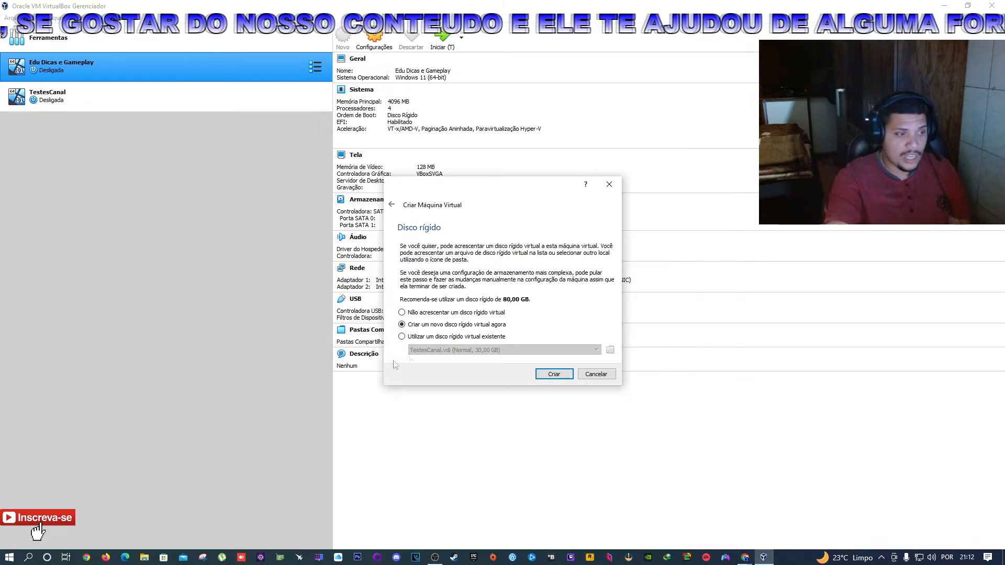
# Choose to create a new virtual hard disk of type VDI with fixed-size storage.
pyautogui.click(554, 374)
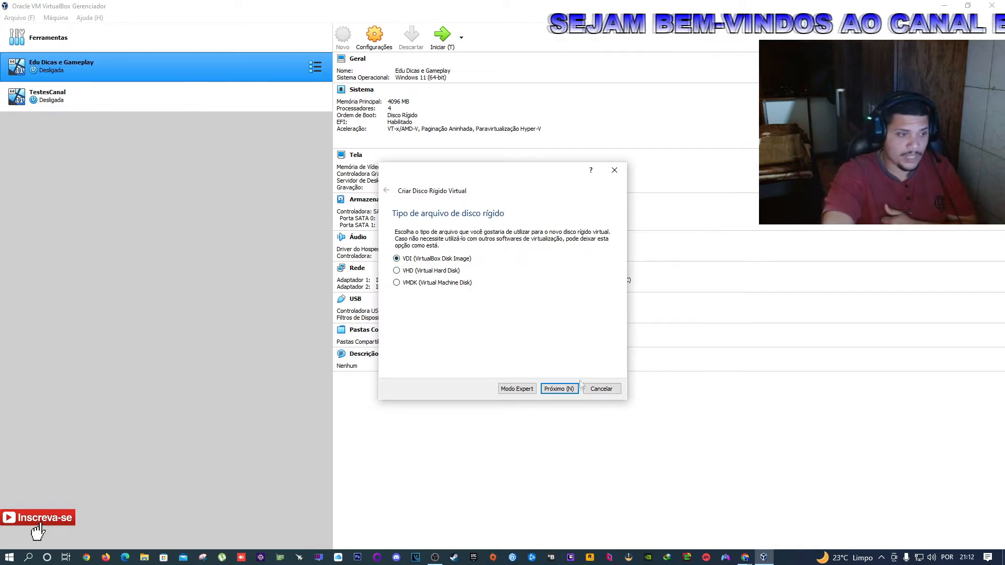
pyautogui.click(561, 390)
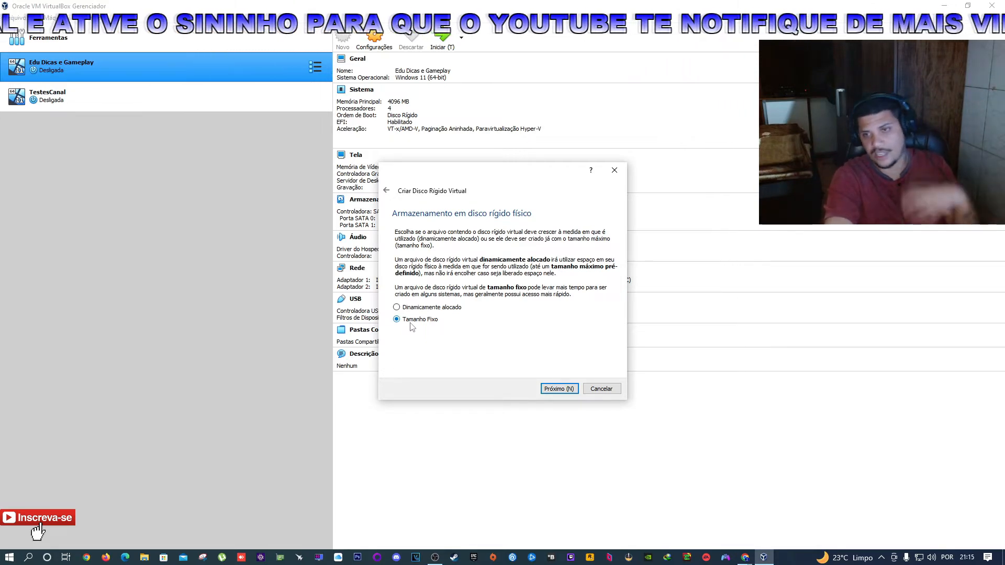
pyautogui.click(556, 388)
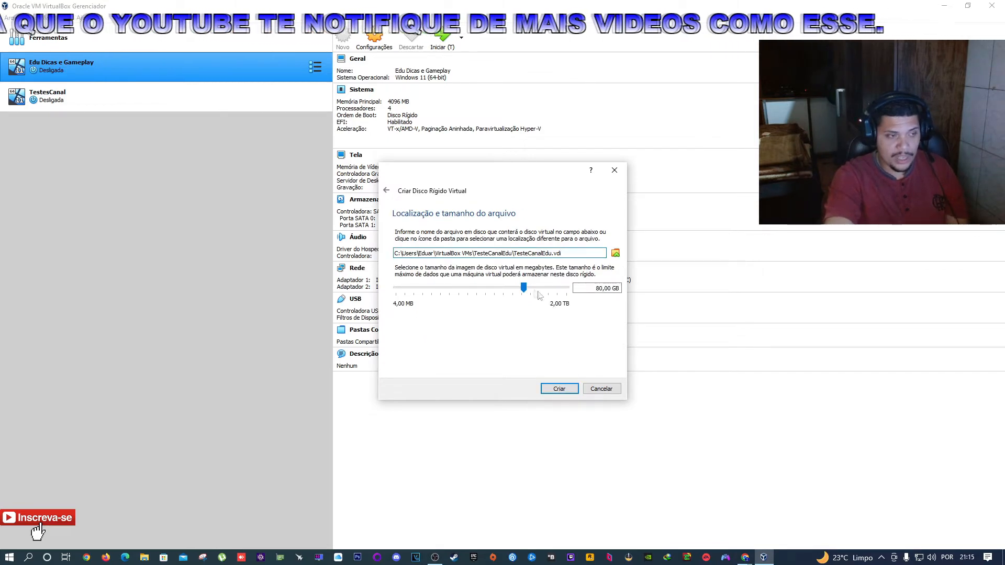
# Set the virtual disk size to 30 GB and its file path to D:\VirtualBox VMs\TesteCanalEdu\TesteCanalEdu.vdi, and create the disk.
pyautogui.moveTo(611, 288); pyautogui.dragTo(597, 286)
pyautogui.write('30')
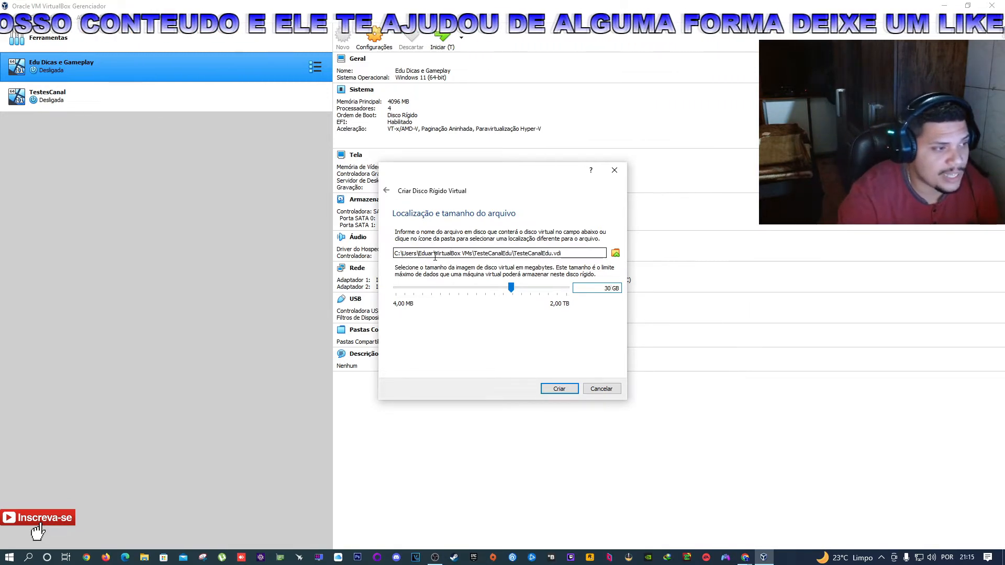
pyautogui.moveTo(437, 254); pyautogui.dragTo(405, 254)
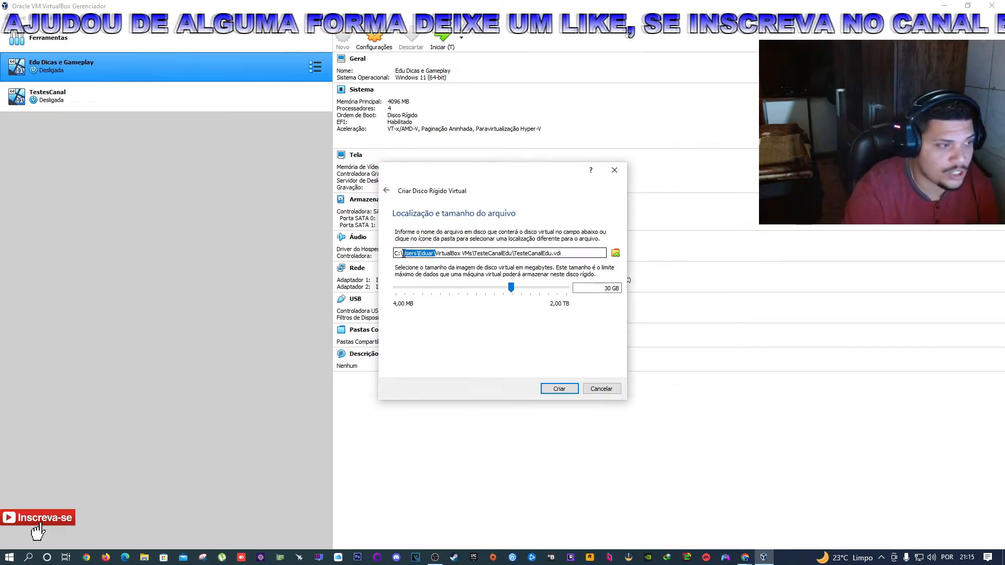
pyautogui.press('BackSpace')
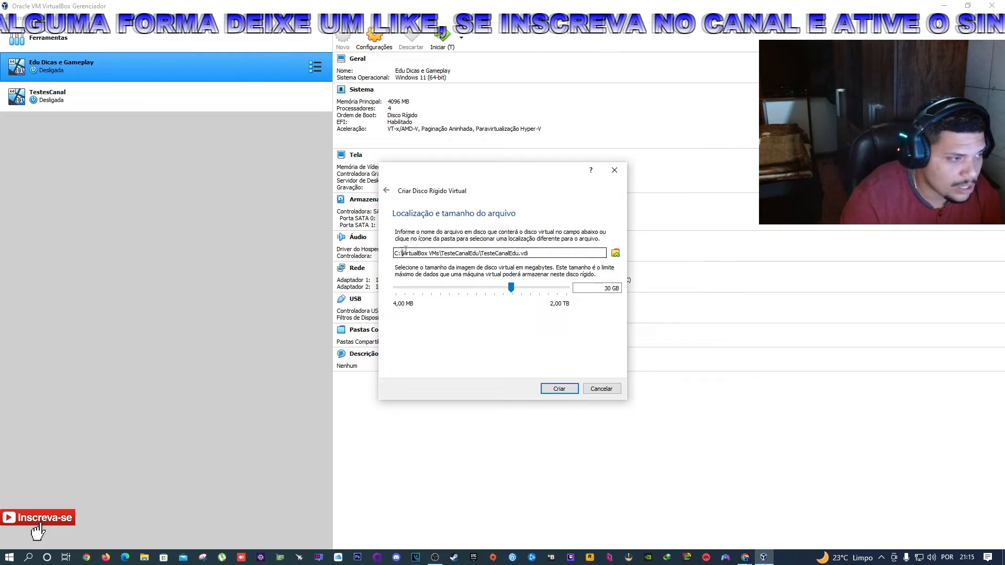
pyautogui.press('BackSpace')
pyautogui.write('D')
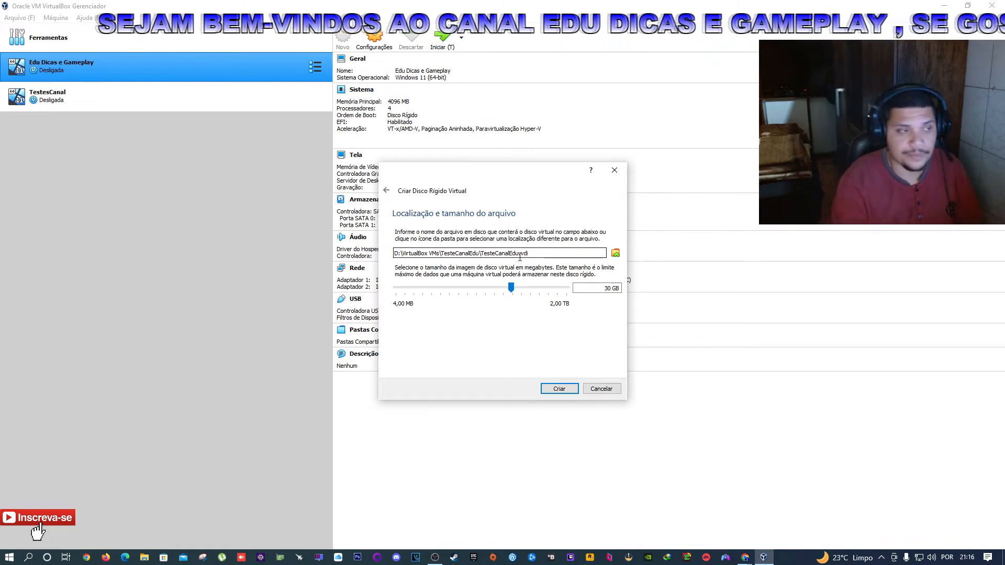
pyautogui.click(570, 390)
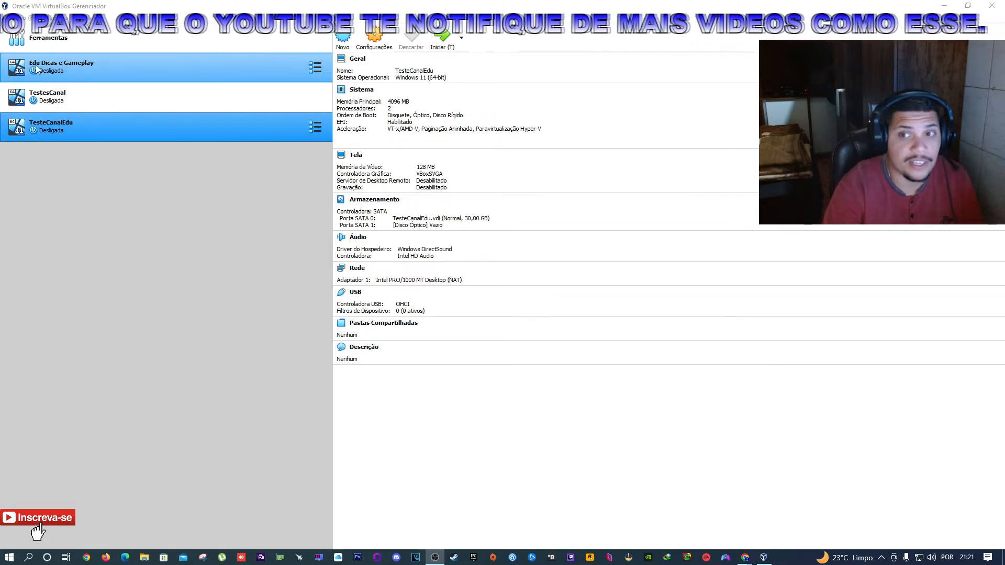
# Select only the TesteCanalEdu machine in the list of virtual machines and open its settings.
pyautogui.keyDown('shift'); pyautogui.click(53, 96); pyautogui.keyUp('shift')
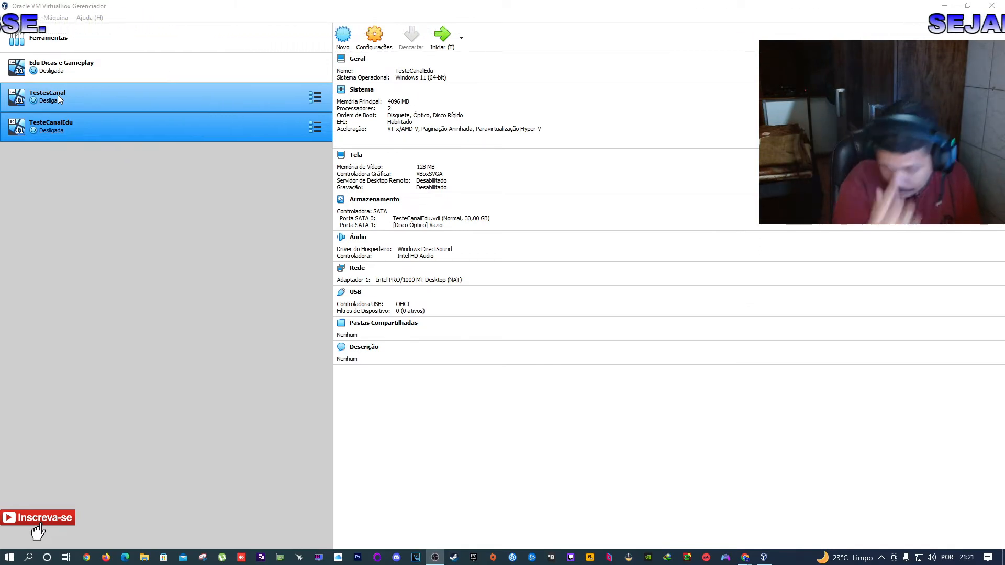
pyautogui.click(53, 125)
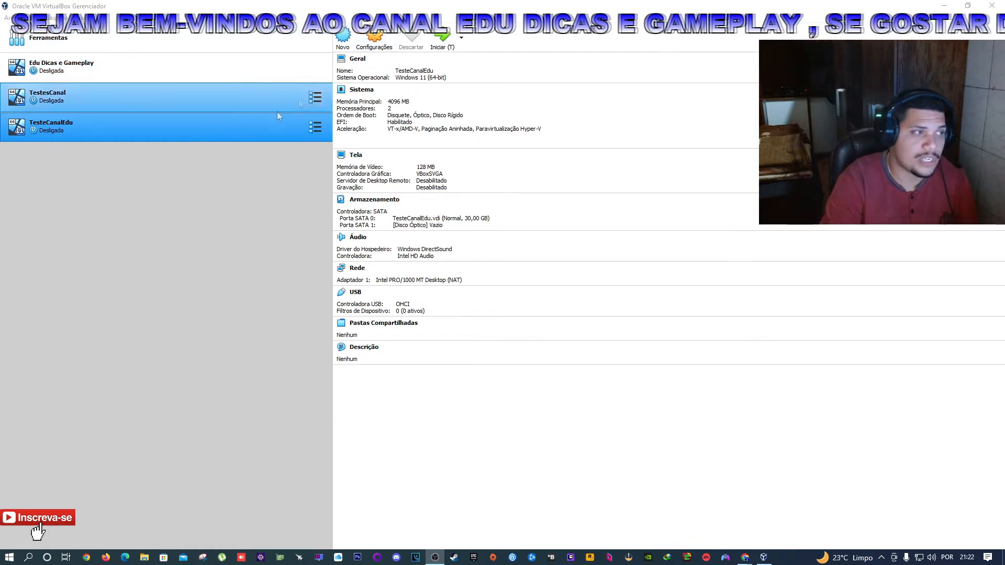
pyautogui.click(205, 97)
pyautogui.click(212, 67)
pyautogui.click(197, 97)
pyautogui.click(184, 123)
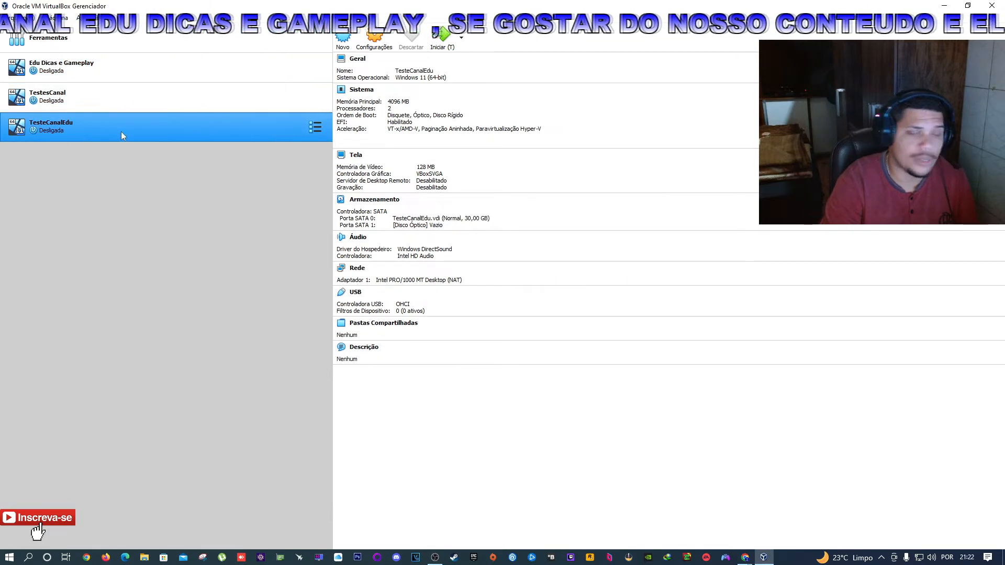
pyautogui.click(375, 45)
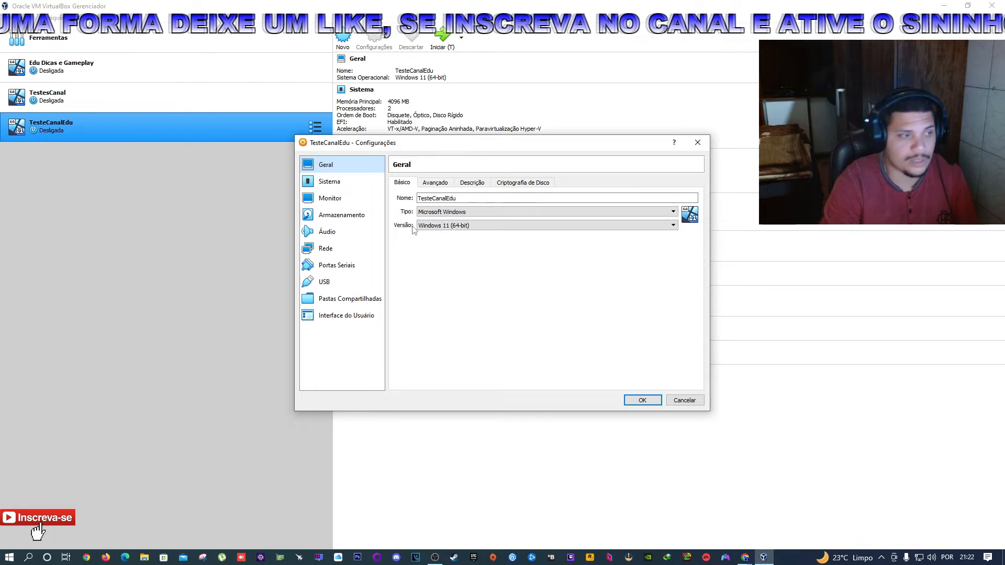
# Look through the machine's advanced, description and disk encryption options in the general settings, and return to the basic ones.
pyautogui.click(435, 182)
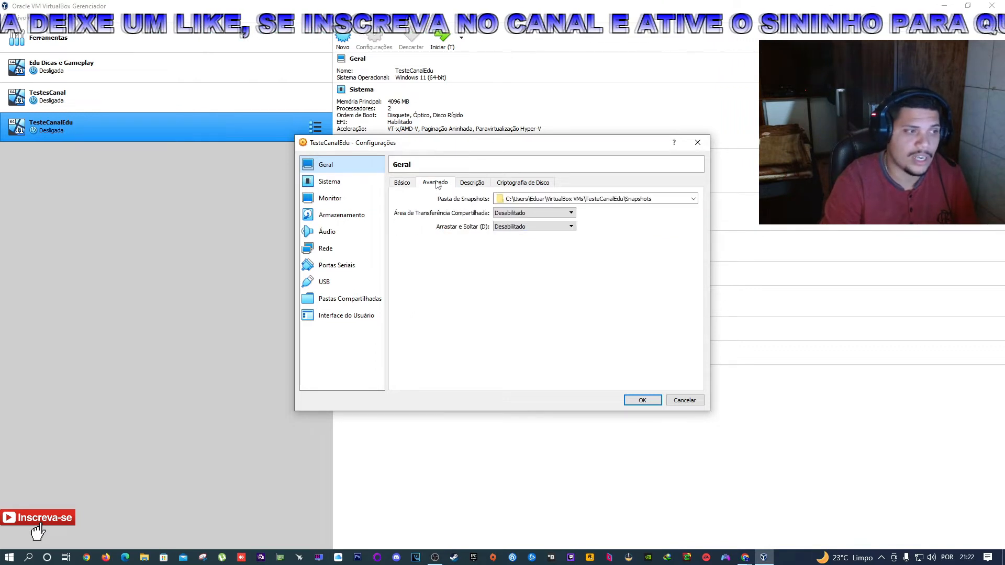
pyautogui.click(482, 183)
pyautogui.click(510, 183)
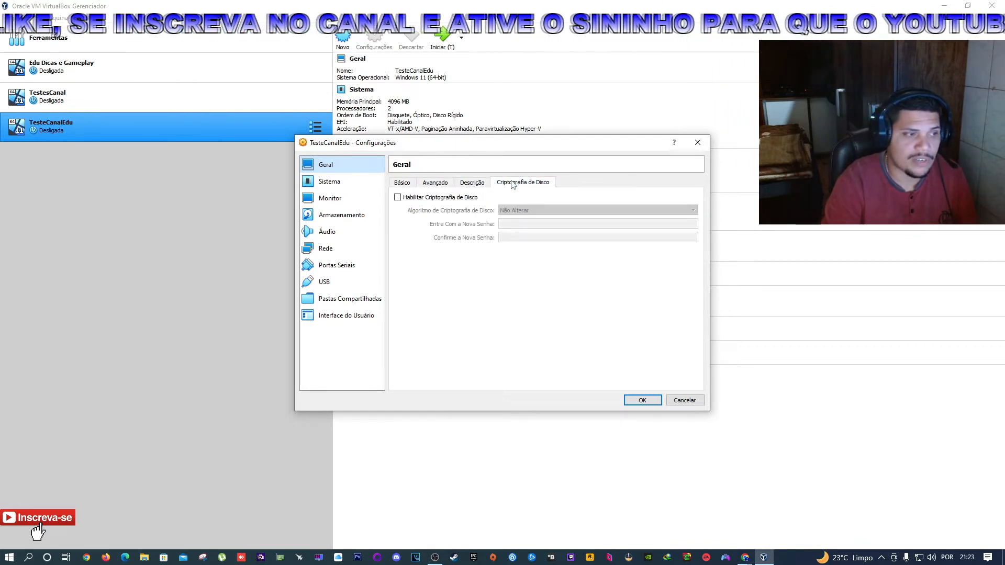
pyautogui.click(477, 184)
pyautogui.click(444, 185)
pyautogui.click(402, 185)
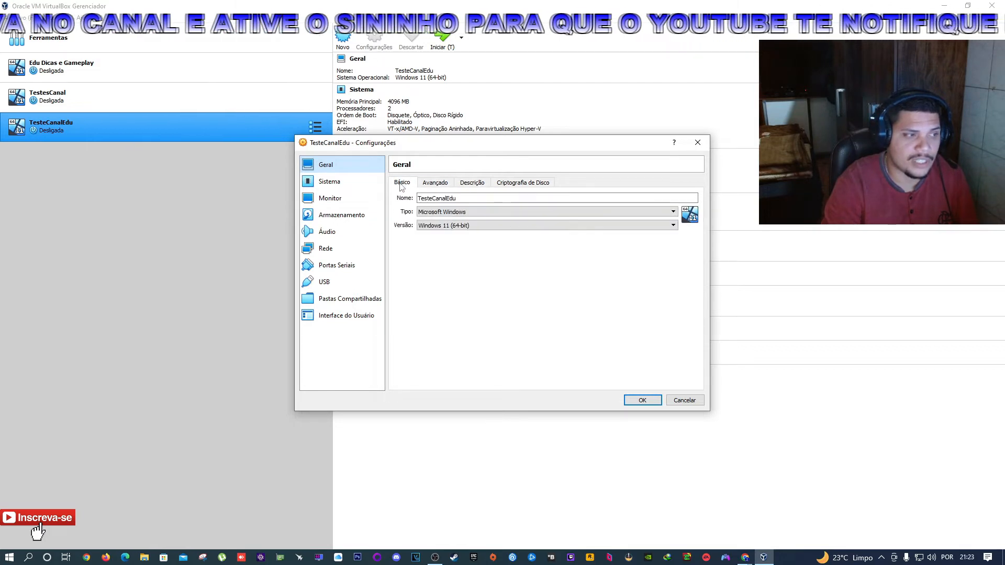
# In the system's boot order, disable the floppy and optical drives and move the hard disk to first place.
pyautogui.click(337, 188)
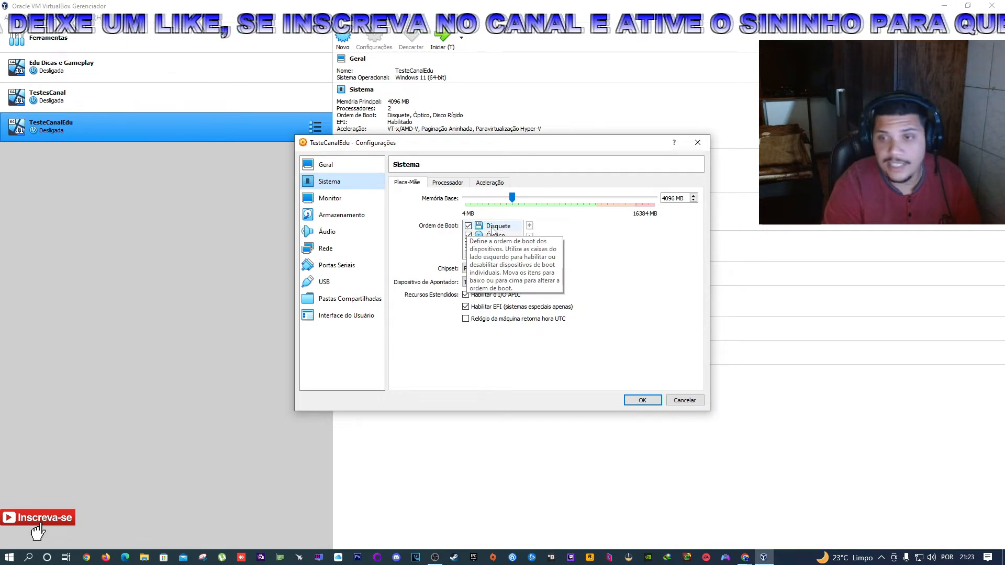
pyautogui.click(468, 226)
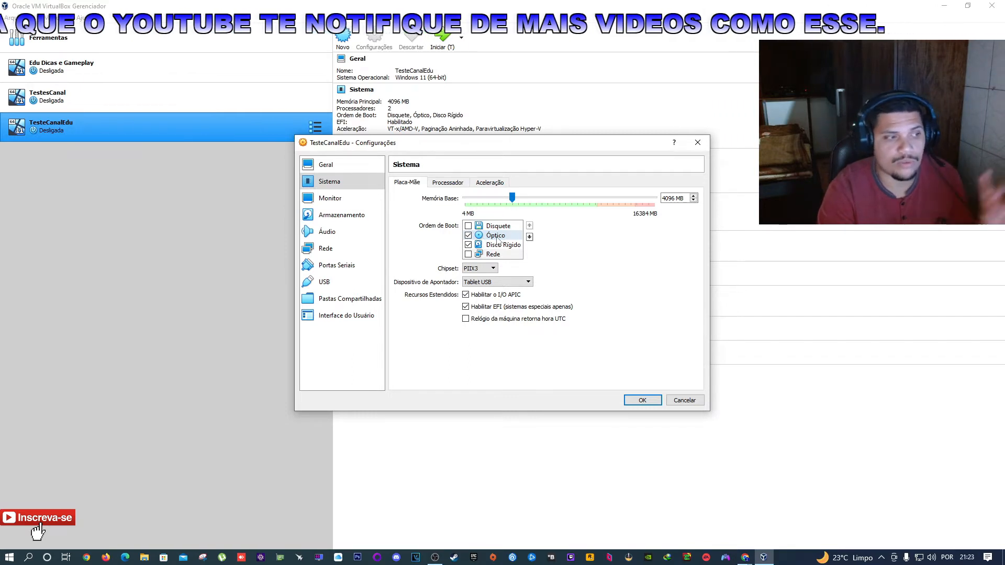
pyautogui.click(468, 236)
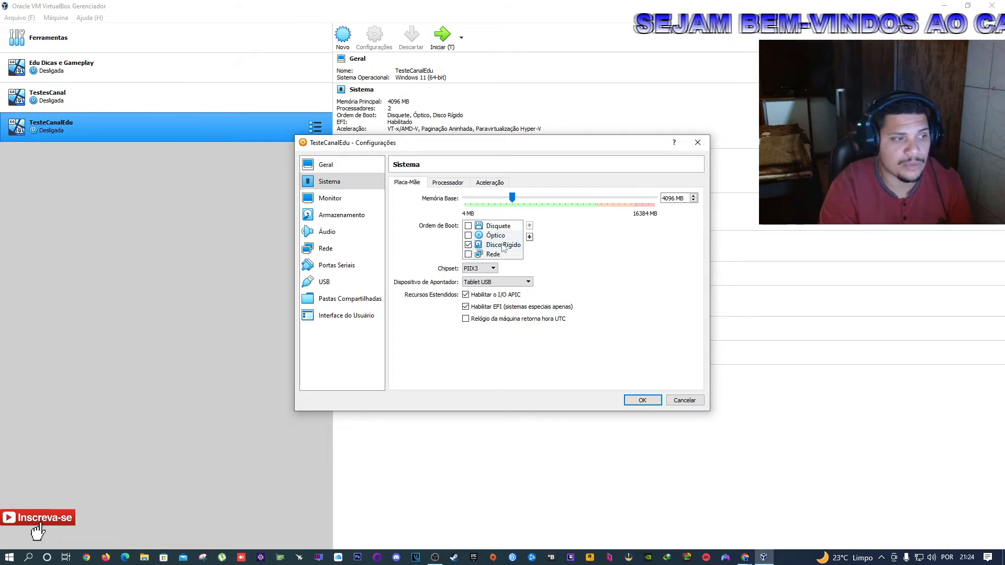
pyautogui.click(468, 255)
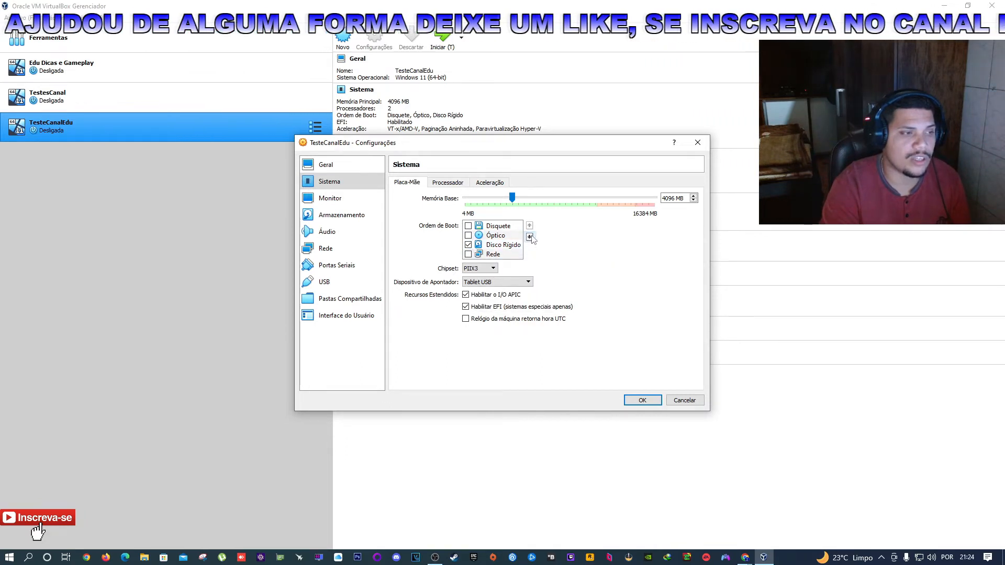
pyautogui.click(489, 246)
pyautogui.click(530, 226)
pyautogui.click(530, 226)
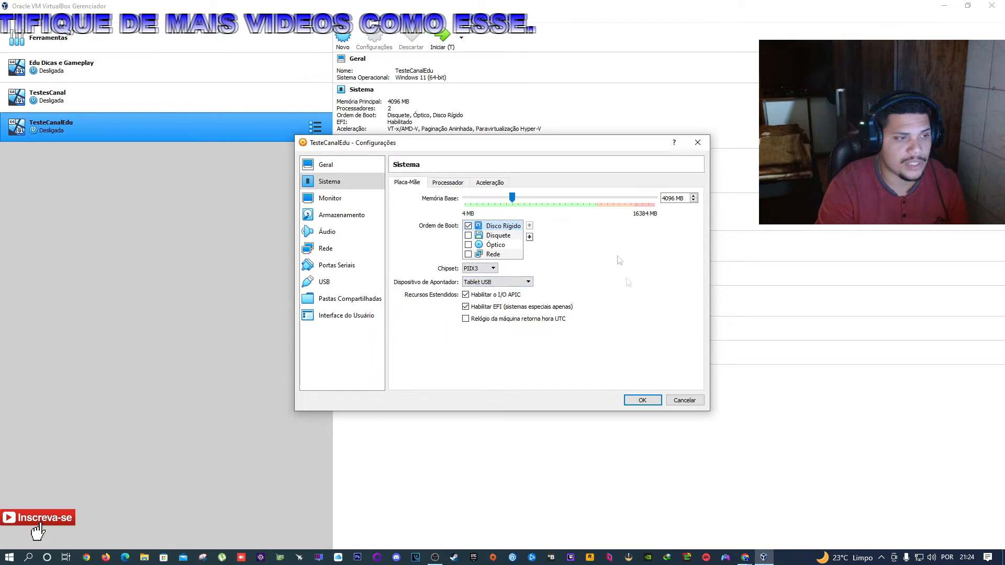
# Set the number of virtual processors to 4 and check the acceleration options.
pyautogui.click(460, 183)
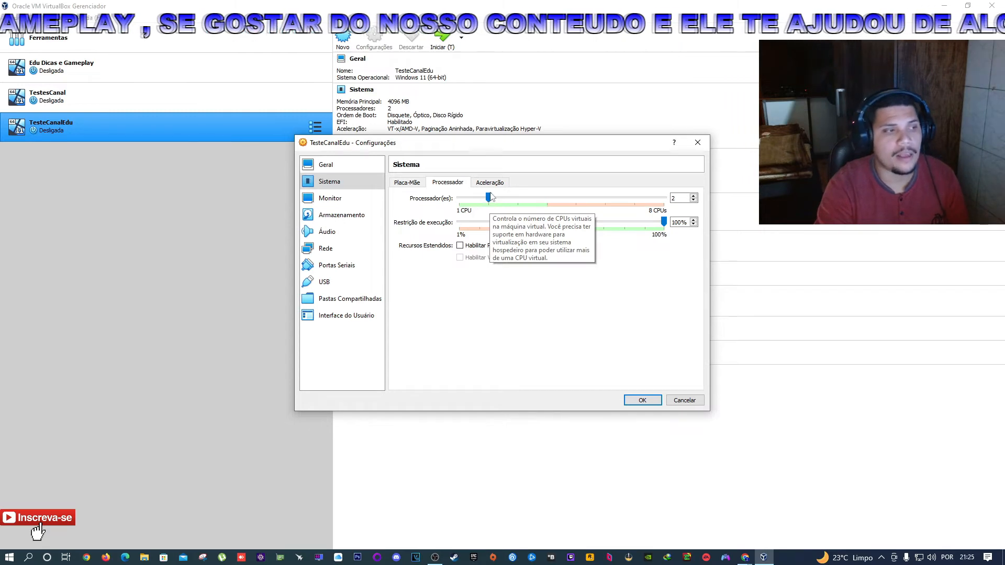
pyautogui.moveTo(490, 198); pyautogui.dragTo(538, 191)
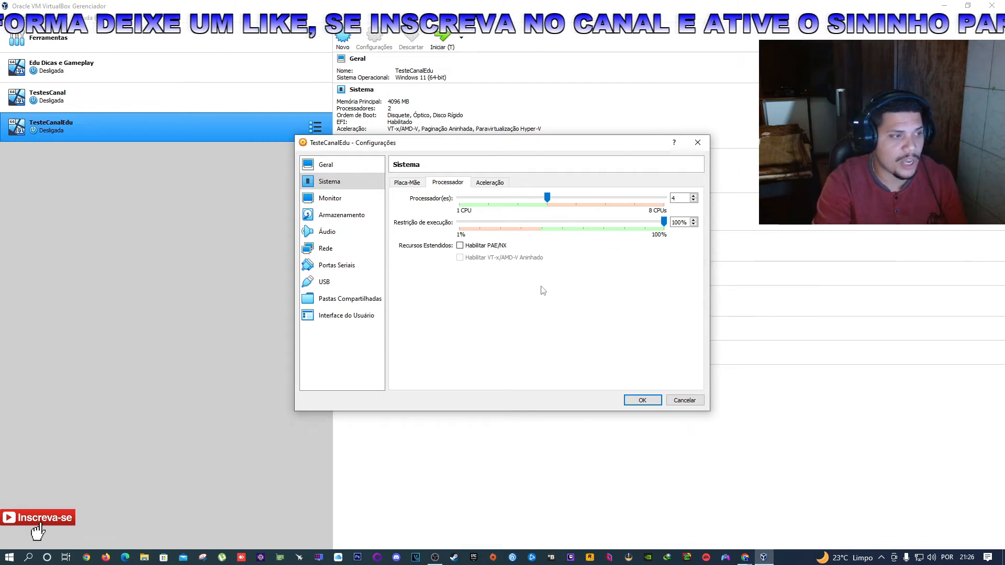
pyautogui.click(492, 185)
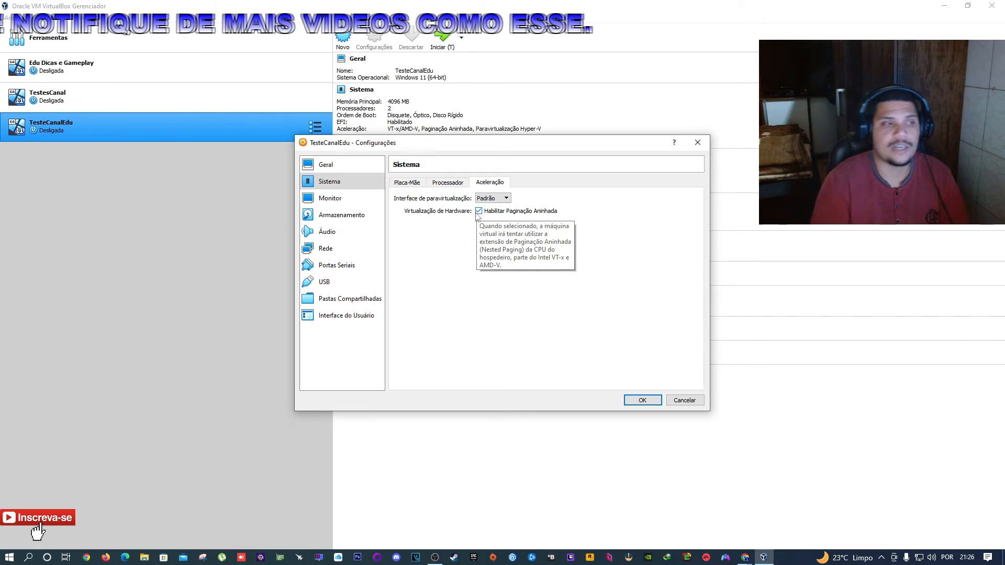
# Examine the monitor settings for video memory and monitor count, as well as the remote display and recording options.
pyautogui.click(328, 199)
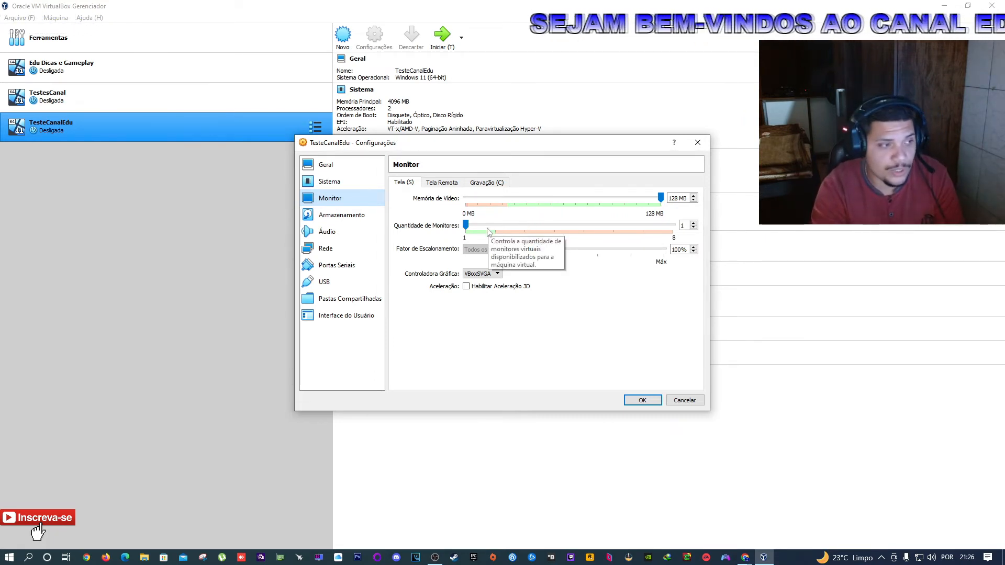
pyautogui.moveTo(466, 224)
pyautogui.mouseDown()
pyautogui.moveTo(486, 224)
pyautogui.moveTo(477, 229)
pyautogui.mouseUp()
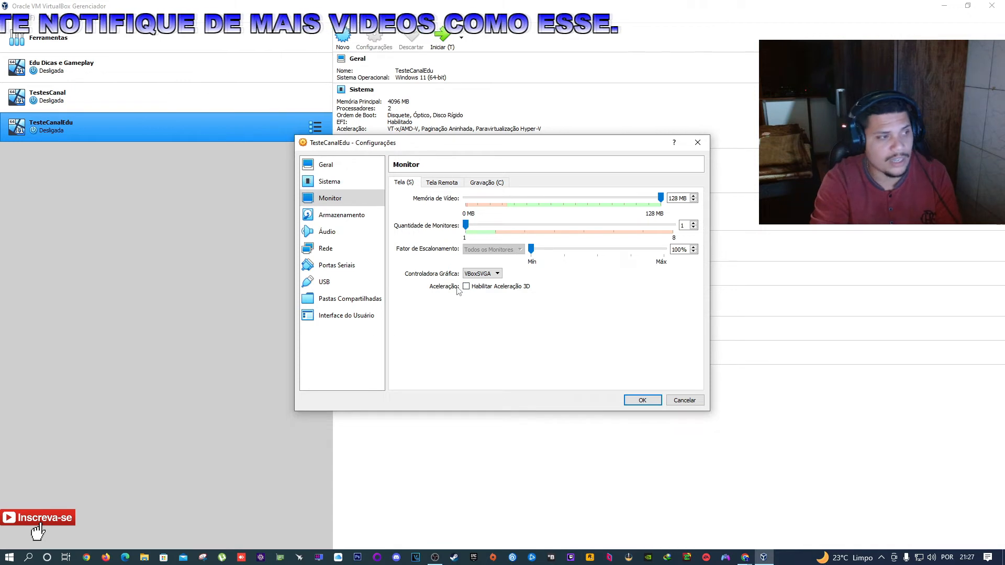
pyautogui.click(445, 184)
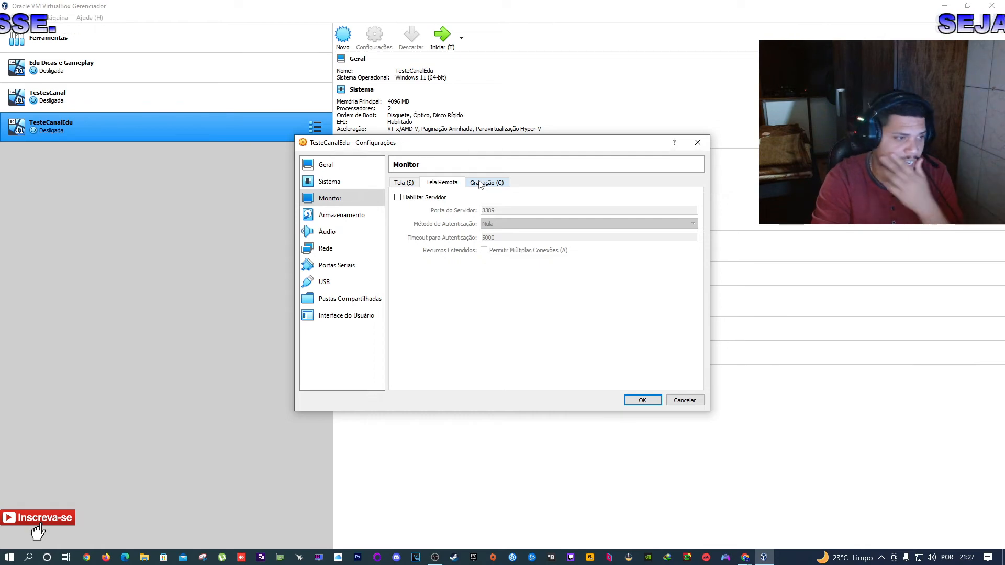
pyautogui.click(480, 184)
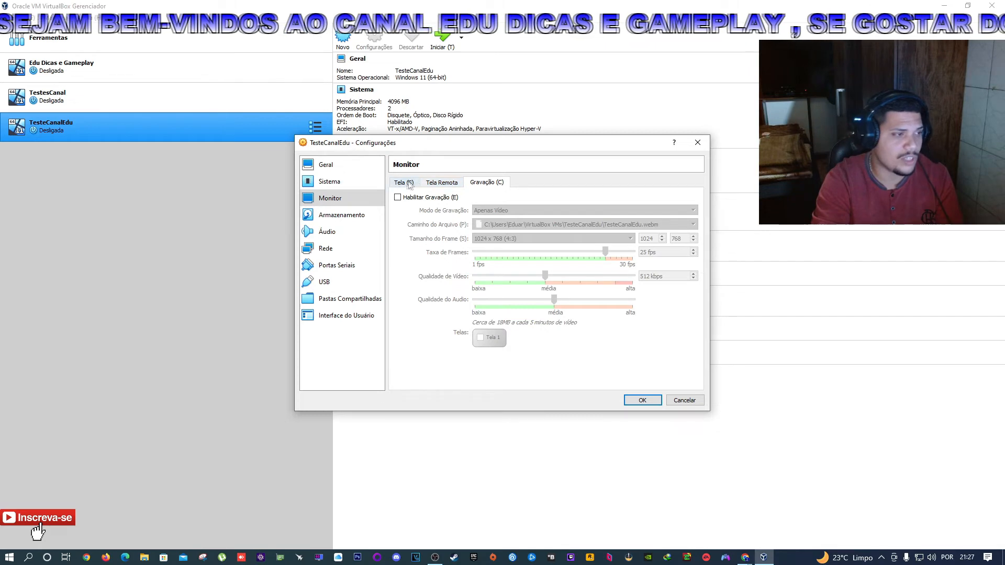
# Check the machine's storage devices and the available choices of audio controller.
pyautogui.click(334, 216)
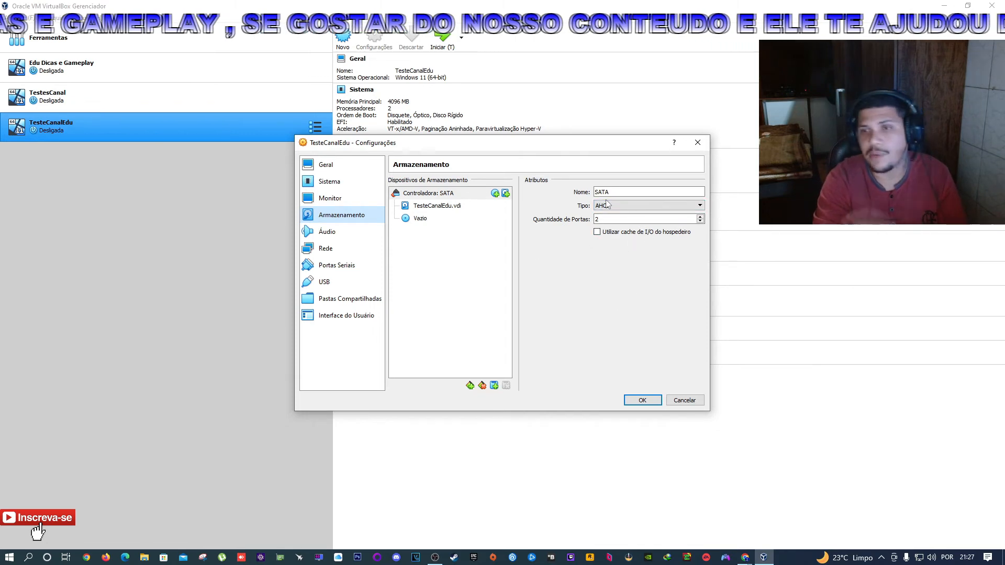
pyautogui.click(327, 234)
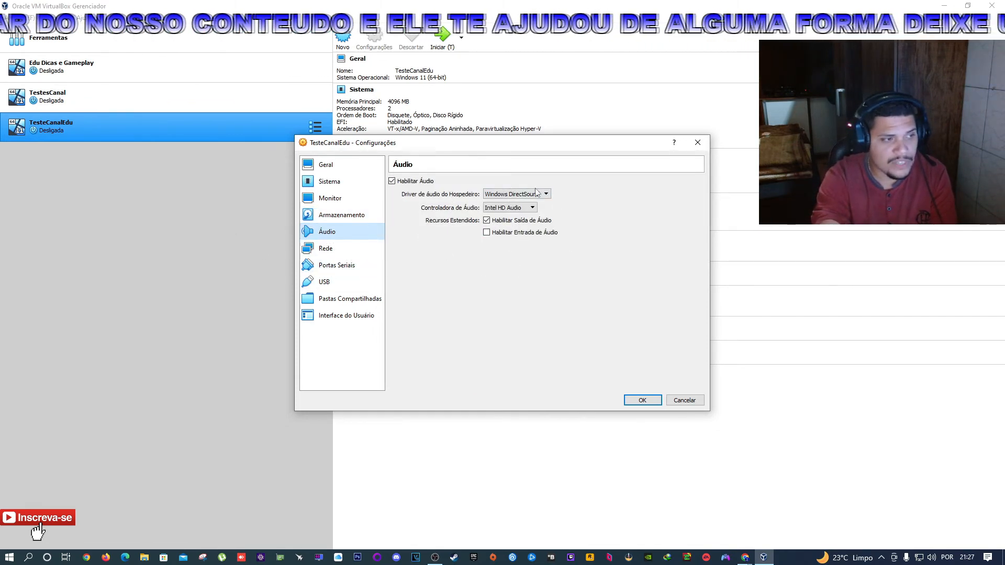
pyautogui.click(534, 208)
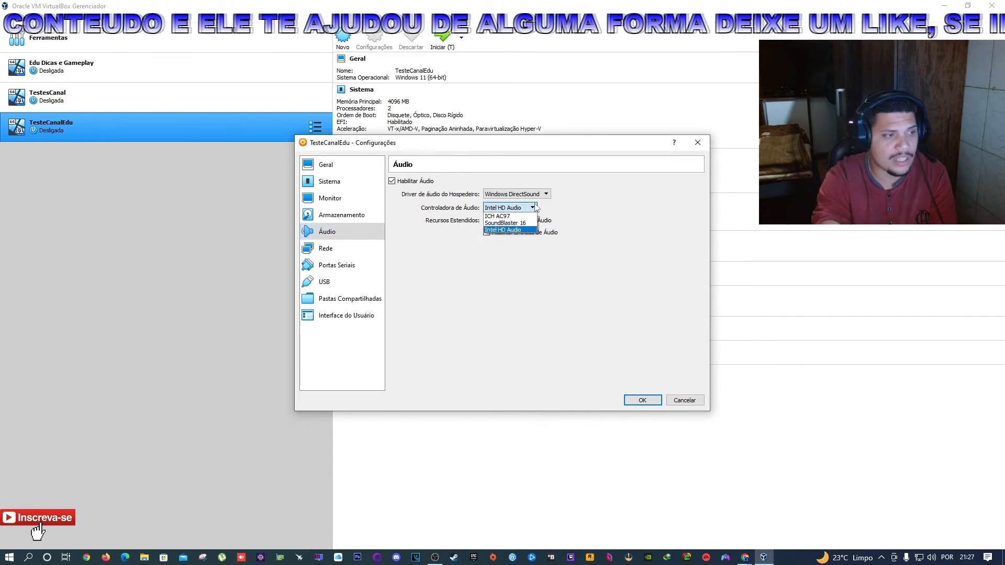
pyautogui.click(534, 208)
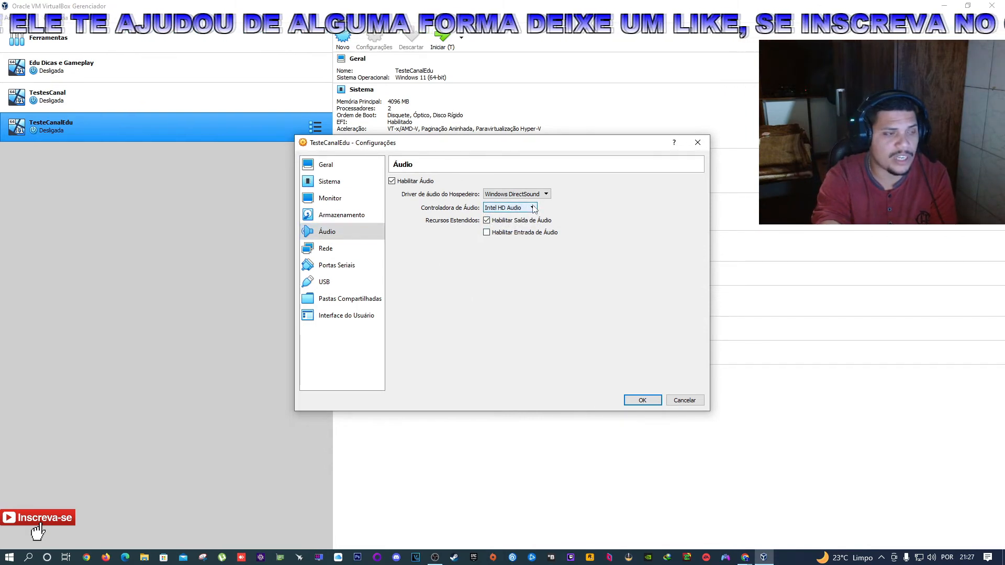
# Attach network adapter 1 in bridged mode (Placa em modo Bridge) with the Realtek RTL8139/810x Family Fast Ethernet NIC.
pyautogui.click(327, 250)
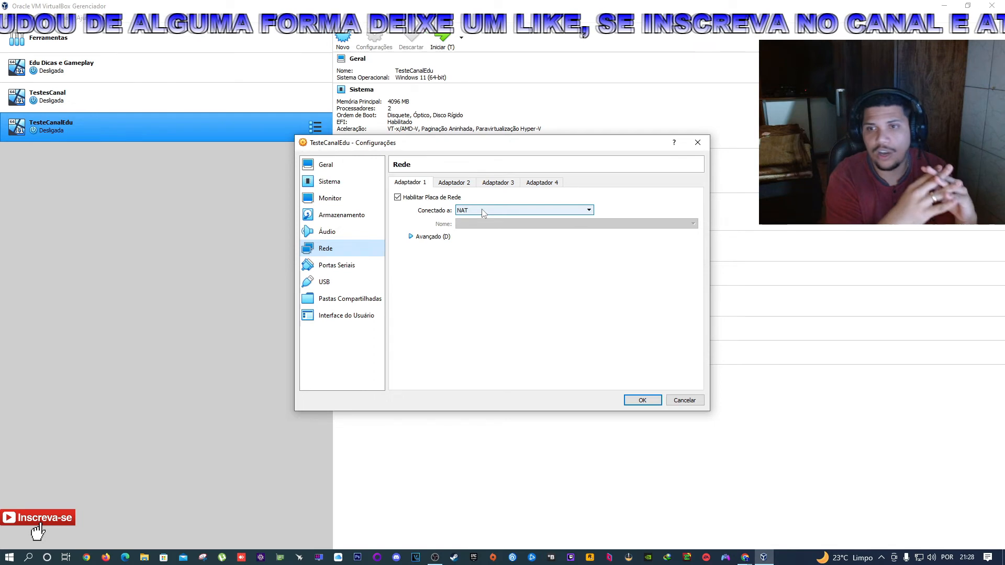
pyautogui.click(482, 209)
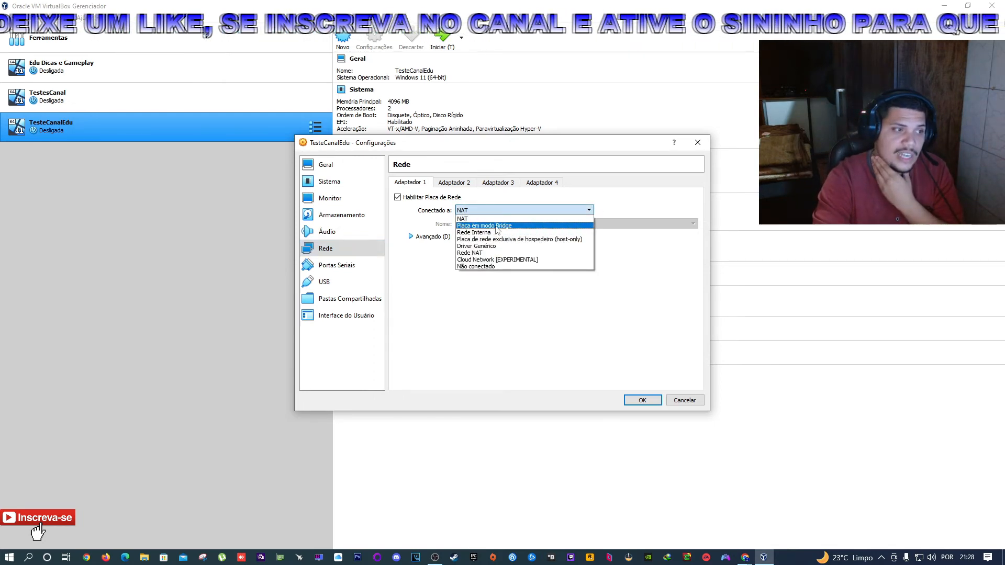
pyautogui.click(495, 226)
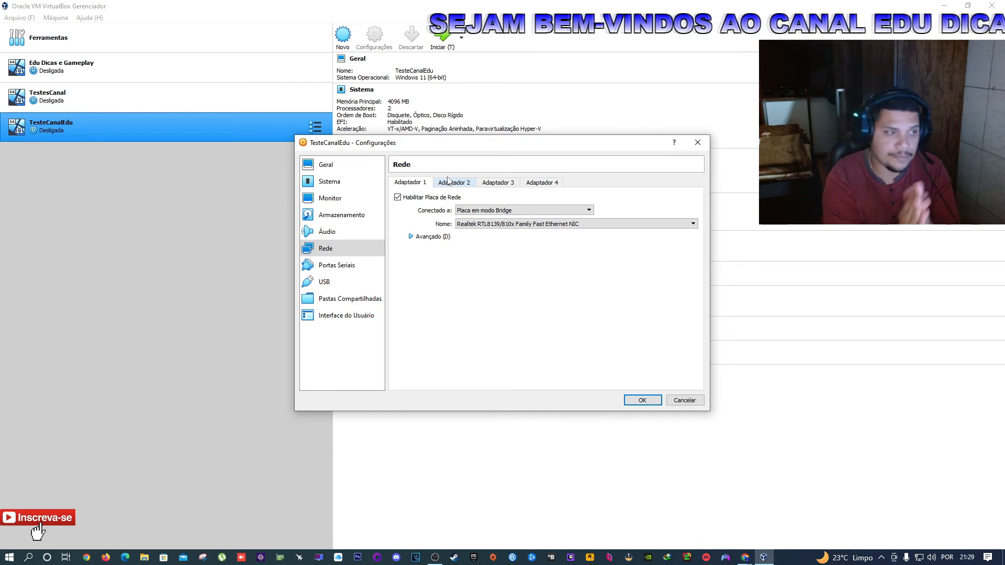
pyautogui.click(587, 210)
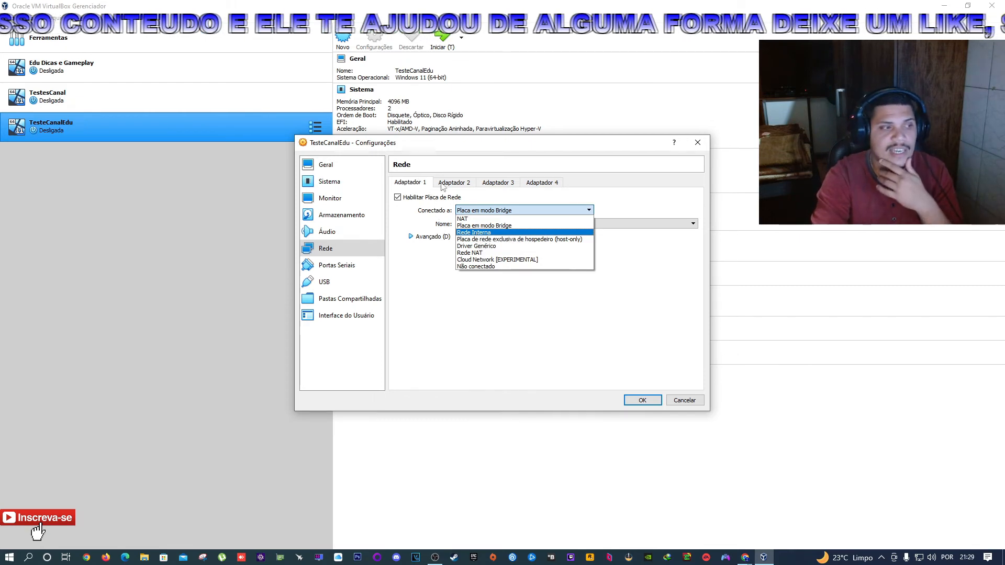
pyautogui.click(488, 226)
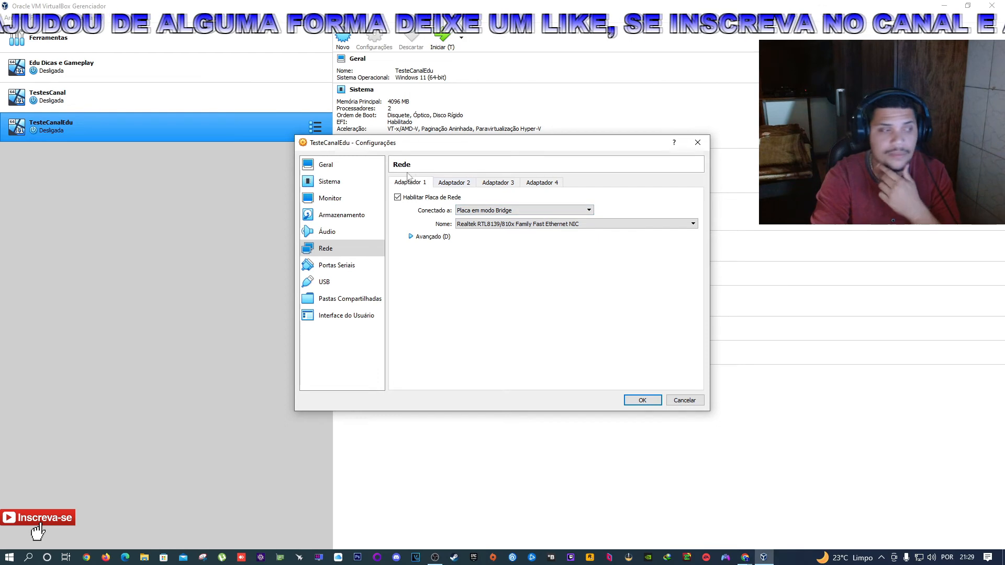
# Enable network adapter 2 and attach it to the internal network (Rede Interna) intnet.
pyautogui.click(455, 182)
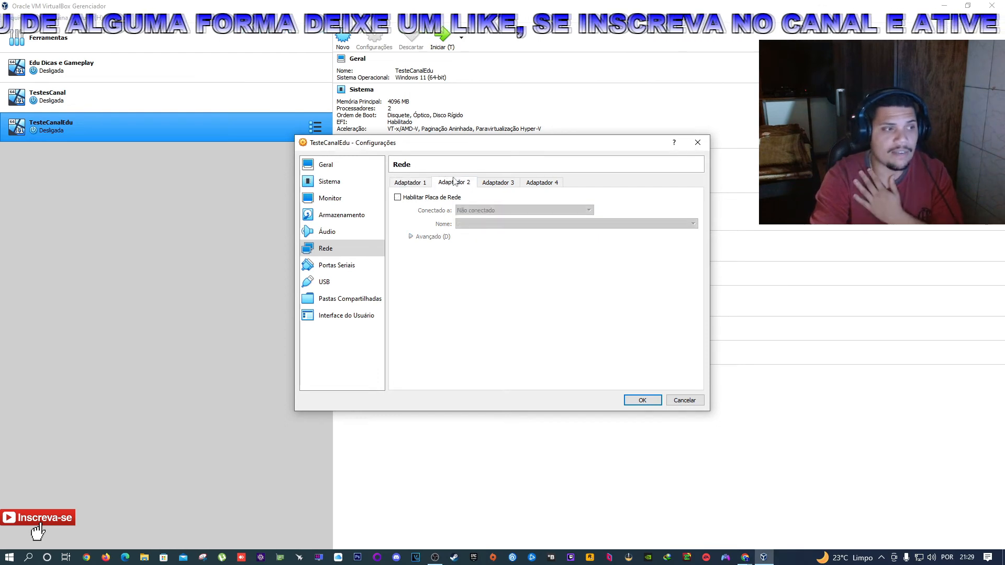
pyautogui.click(398, 198)
pyautogui.click(573, 210)
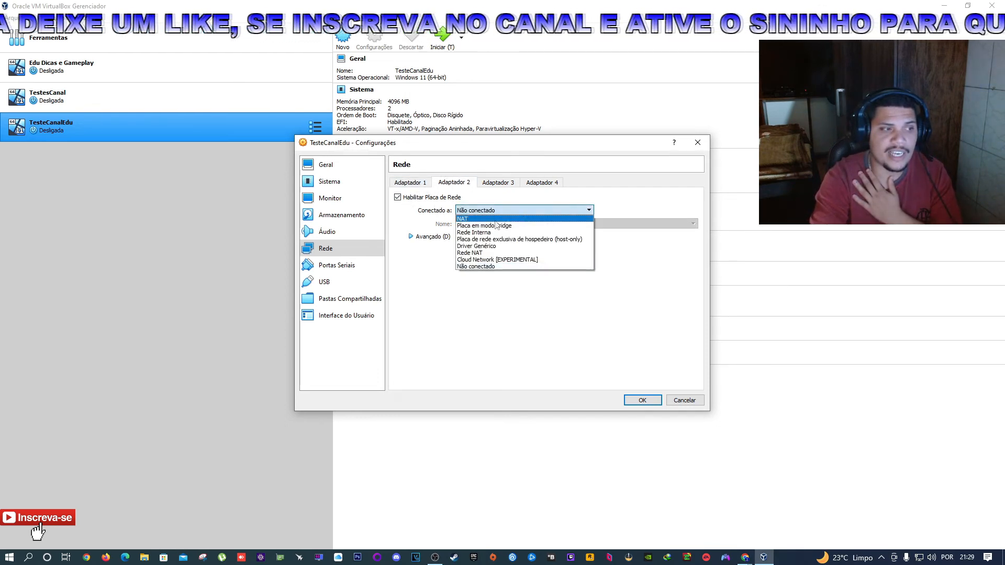
pyautogui.click(473, 233)
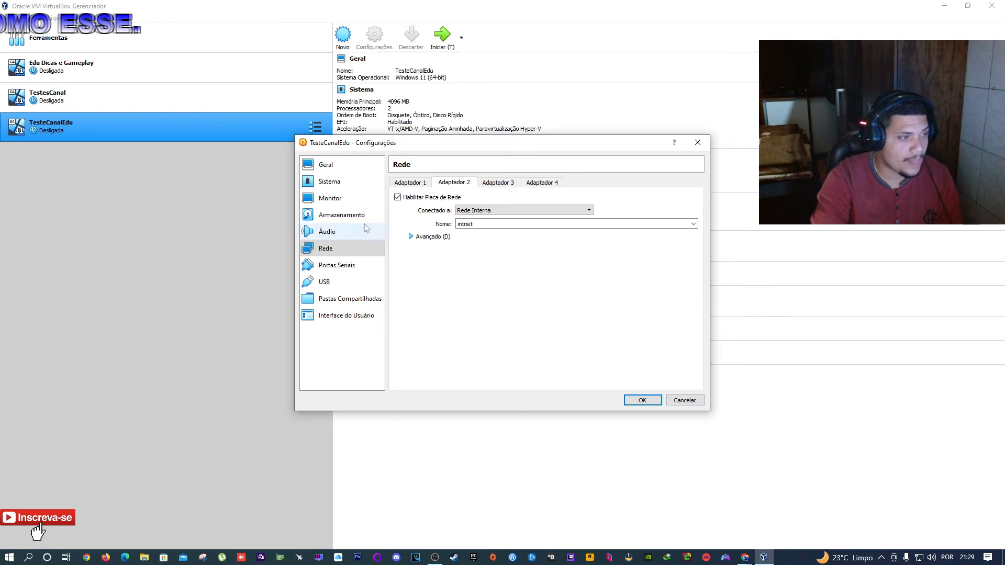
# Look over the serial port and USB settings, and dismiss the AutoPlay notification for the removable drive.
pyautogui.click(331, 267)
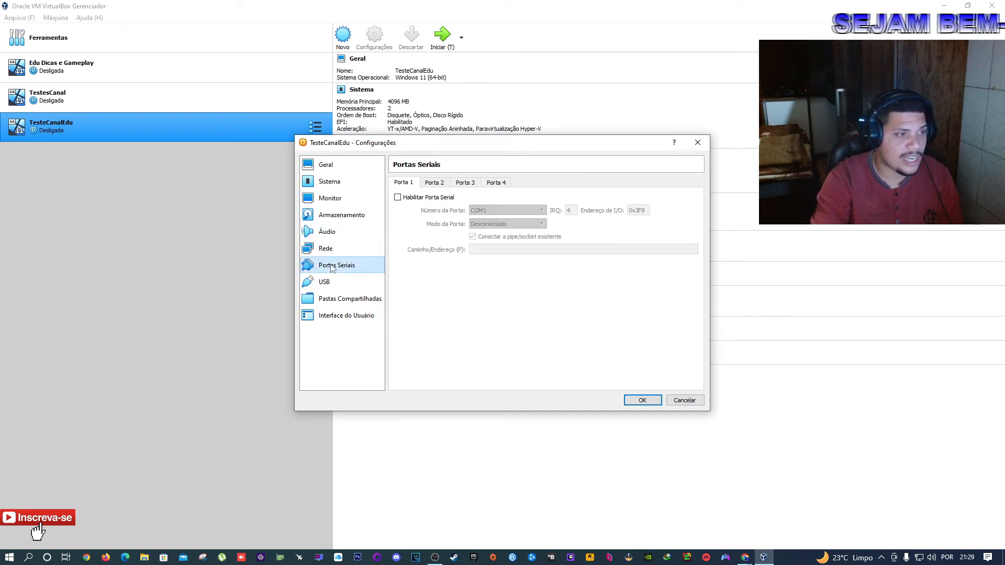
pyautogui.click(329, 283)
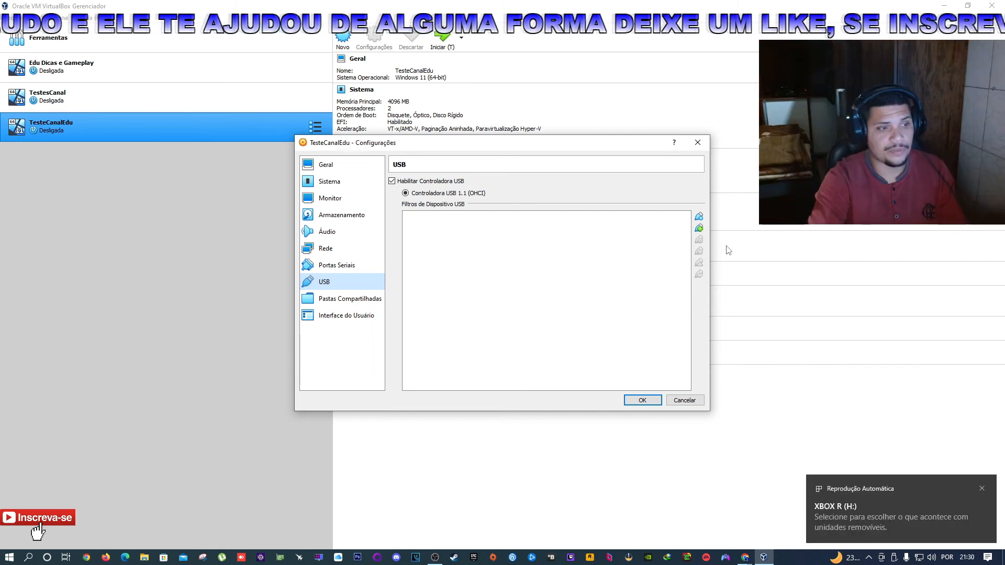
pyautogui.click(981, 490)
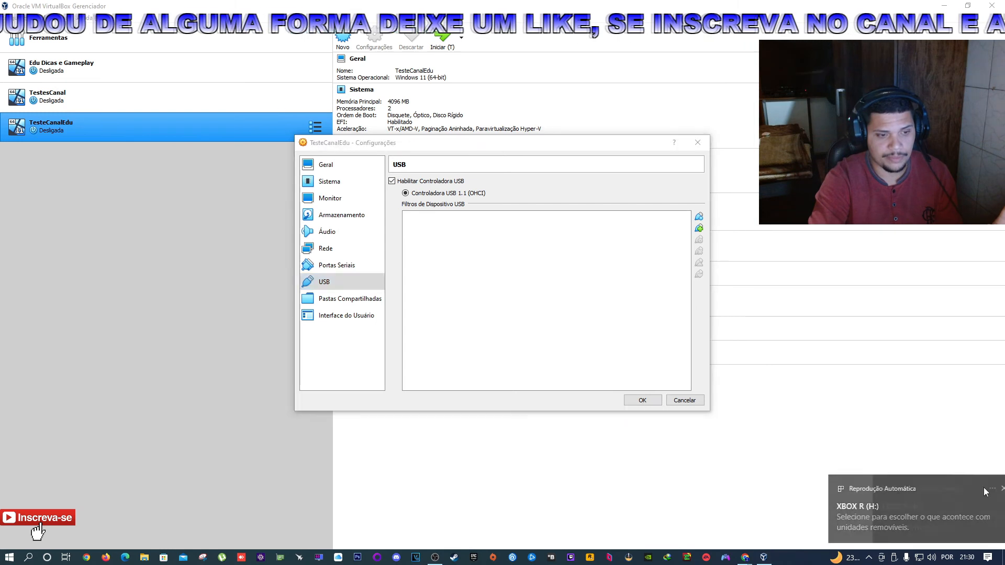
# Examine the list of connected USB devices that can be added as device filters, and close it without choosing one.
pyautogui.click(699, 228)
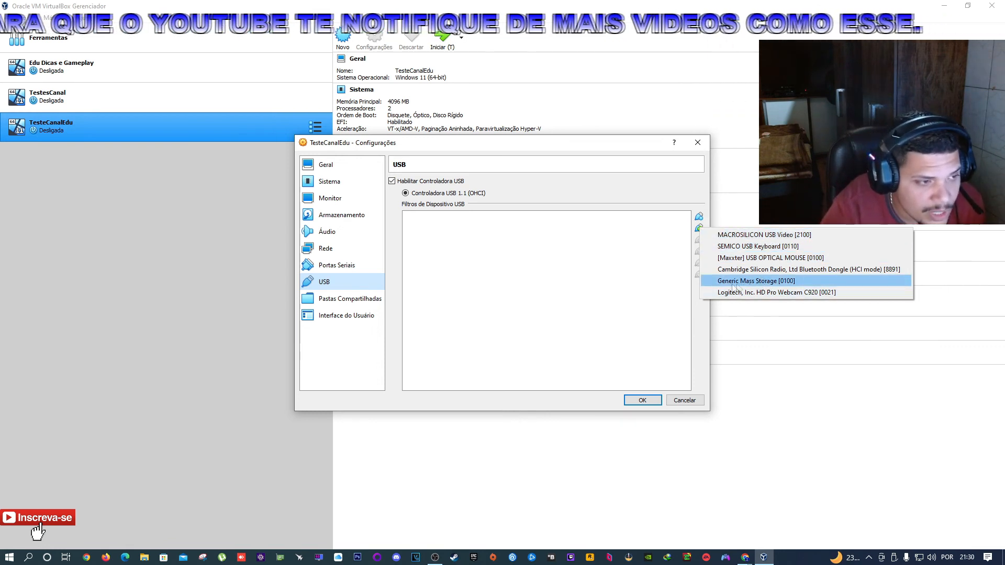
pyautogui.moveTo(741, 285)
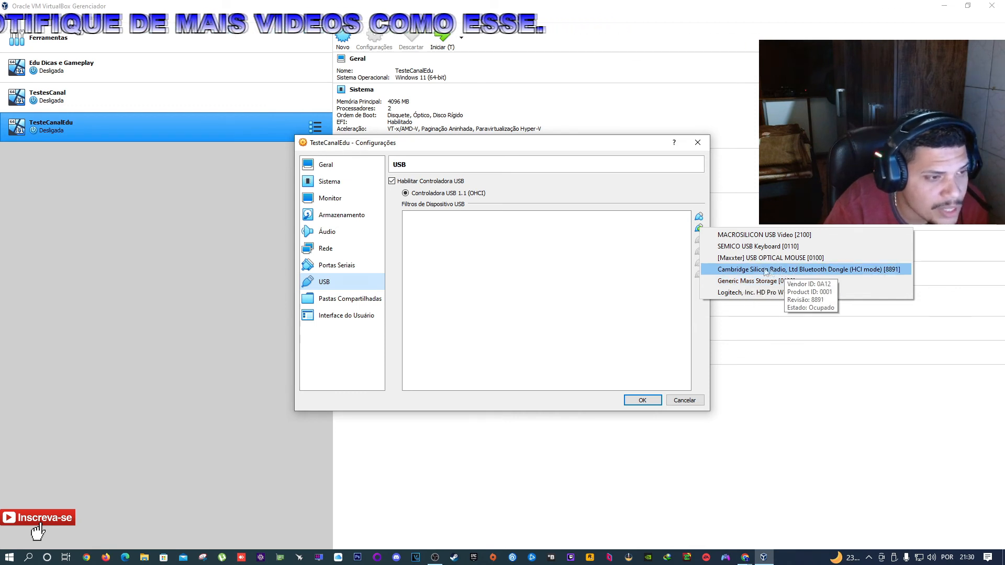
pyautogui.moveTo(759, 262)
pyautogui.moveTo(755, 239)
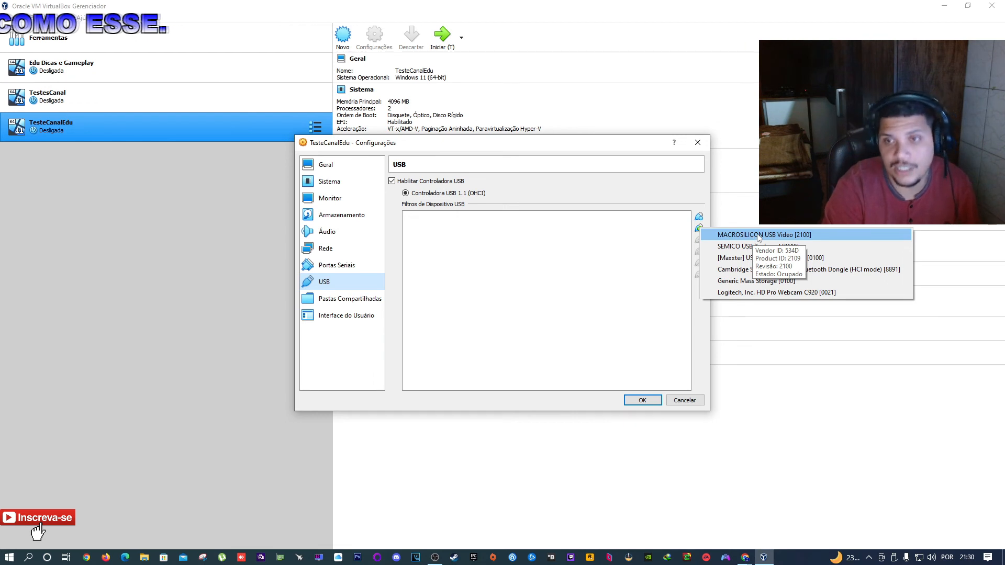
pyautogui.click(636, 255)
pyautogui.click(700, 230)
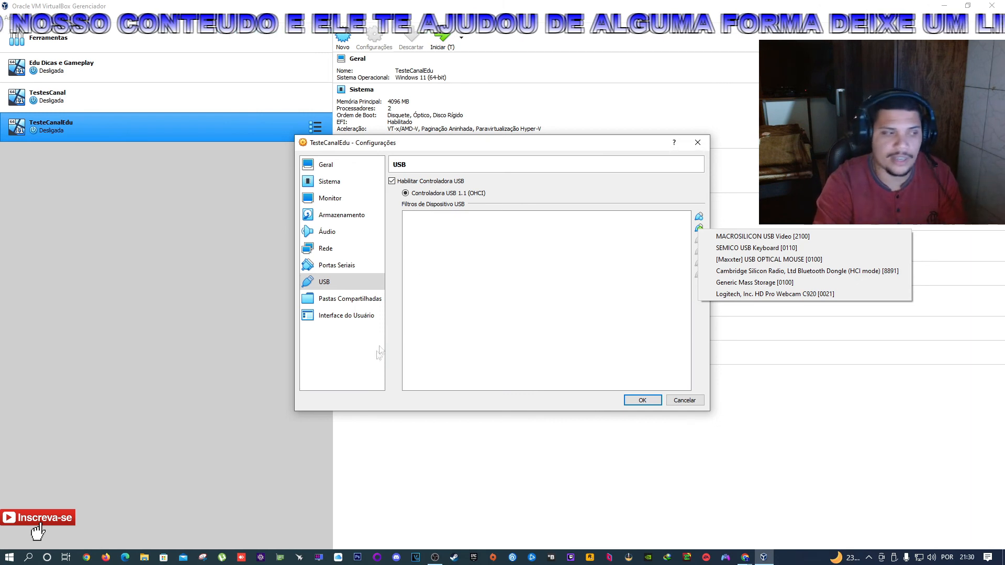
pyautogui.click(604, 333)
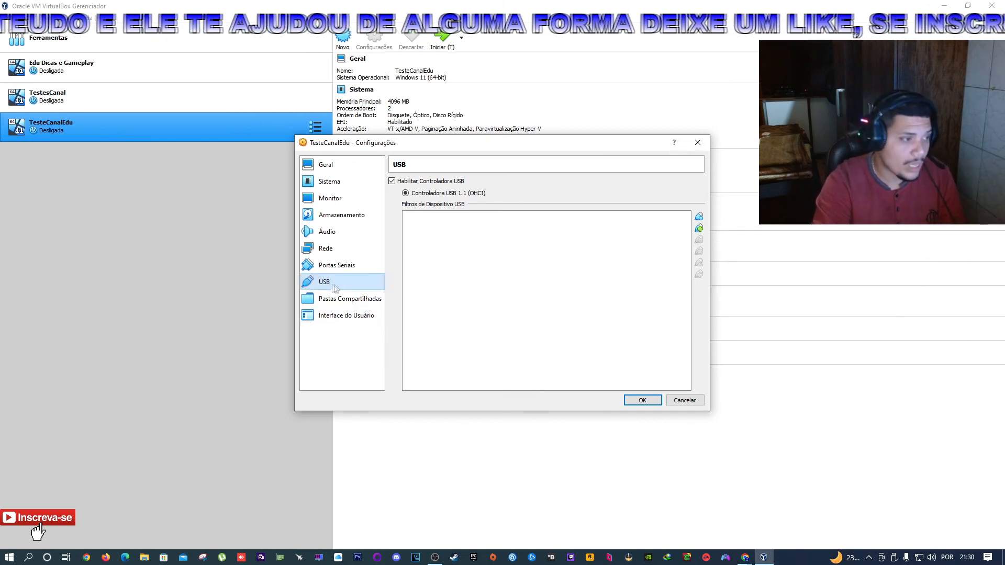
# Add the Programs folder from Downloads as a shared folder without read-only access or automatic mounting, and save the virtual machine's settings.
pyautogui.click(348, 303)
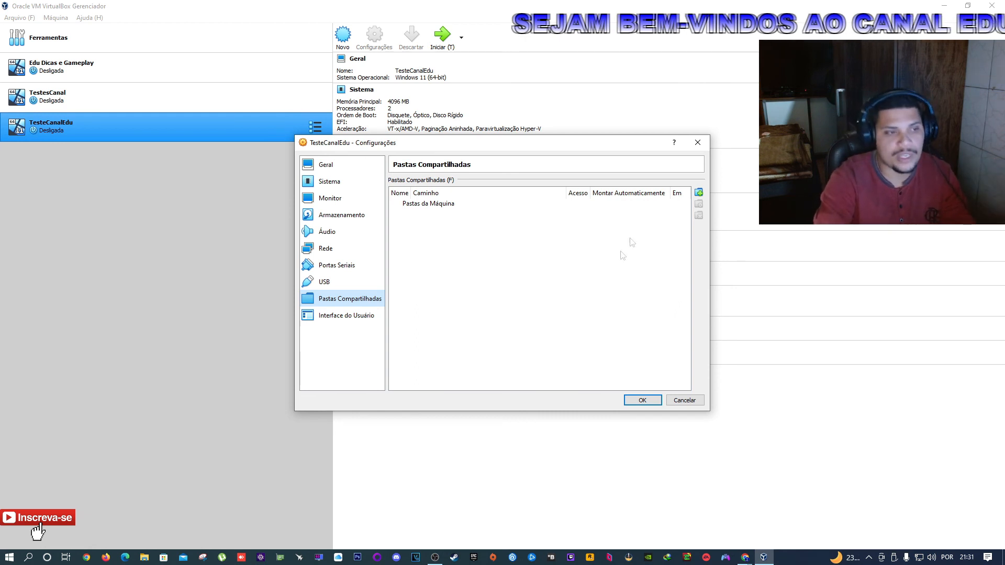
pyautogui.click(698, 193)
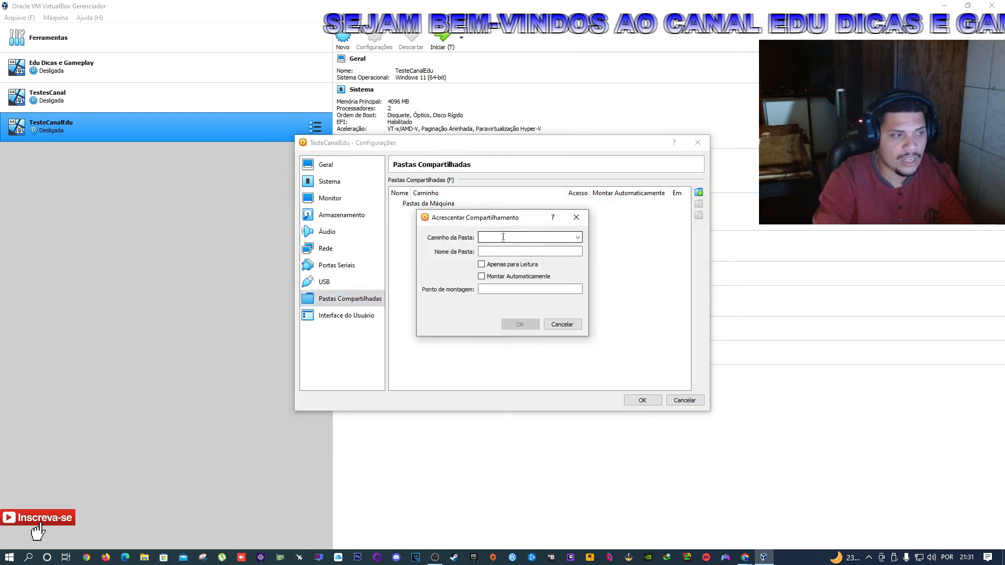
pyautogui.click(578, 238)
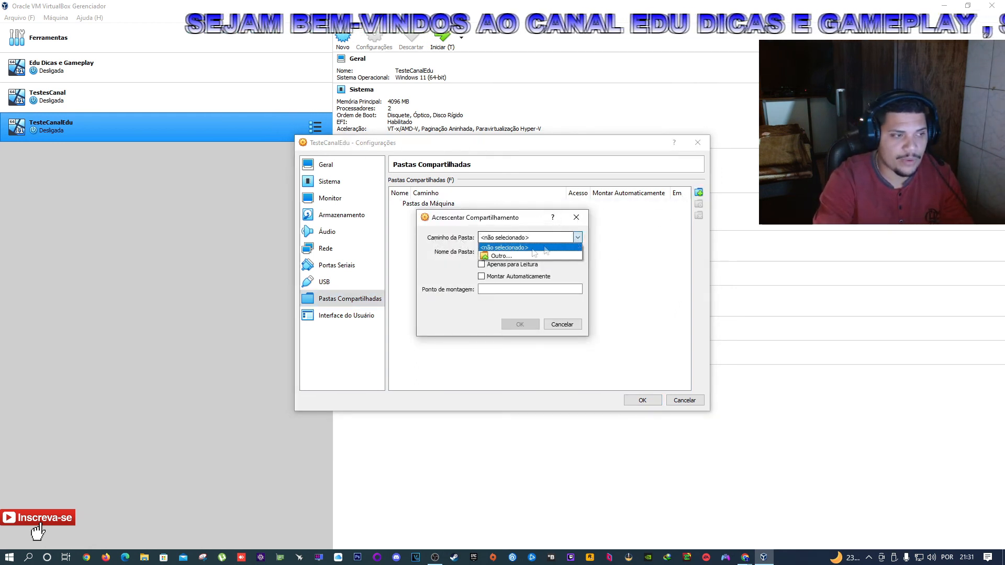
pyautogui.click(505, 257)
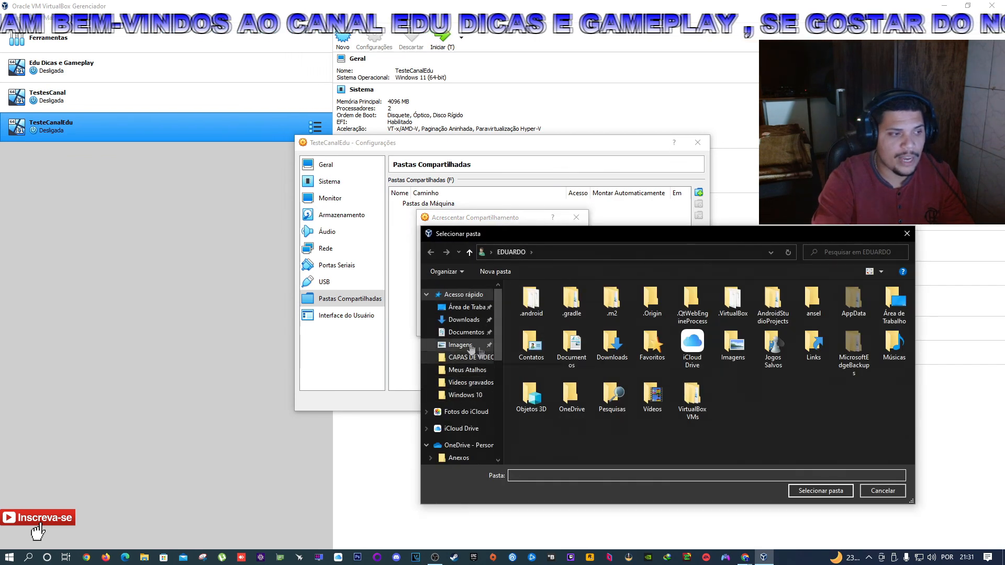
pyautogui.click(462, 321)
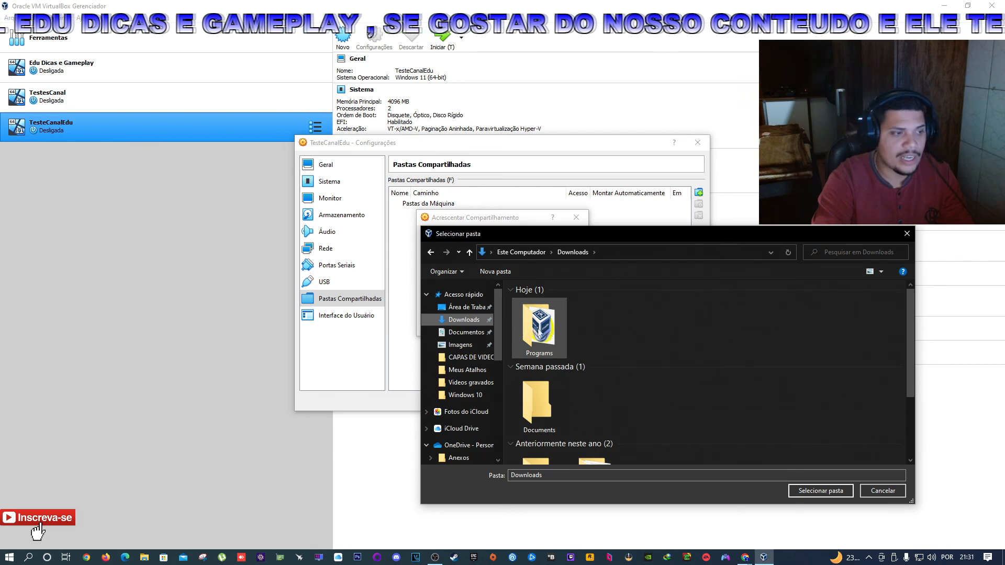
pyautogui.scroll(-2, 544, 356)
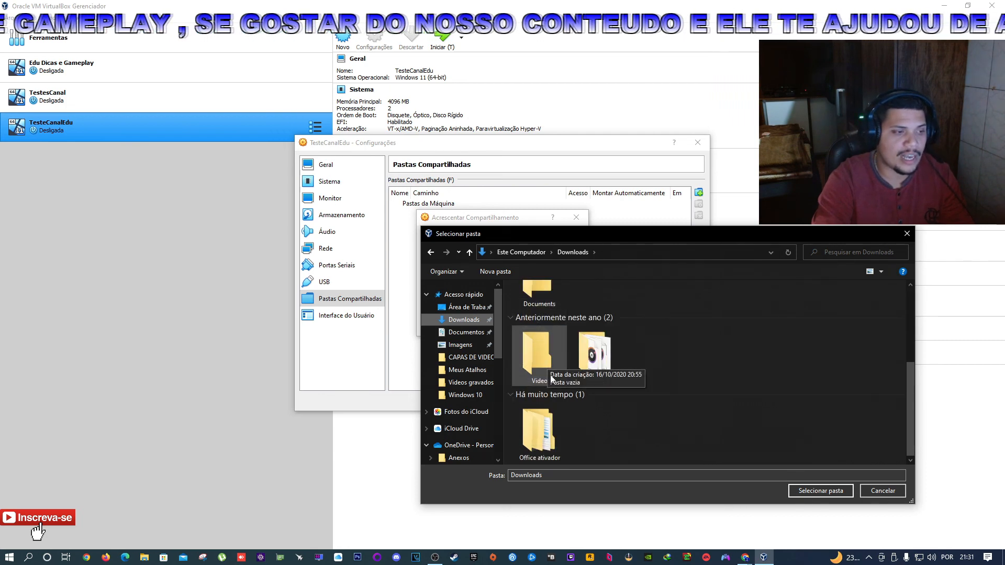
pyautogui.scroll(2, 557, 419)
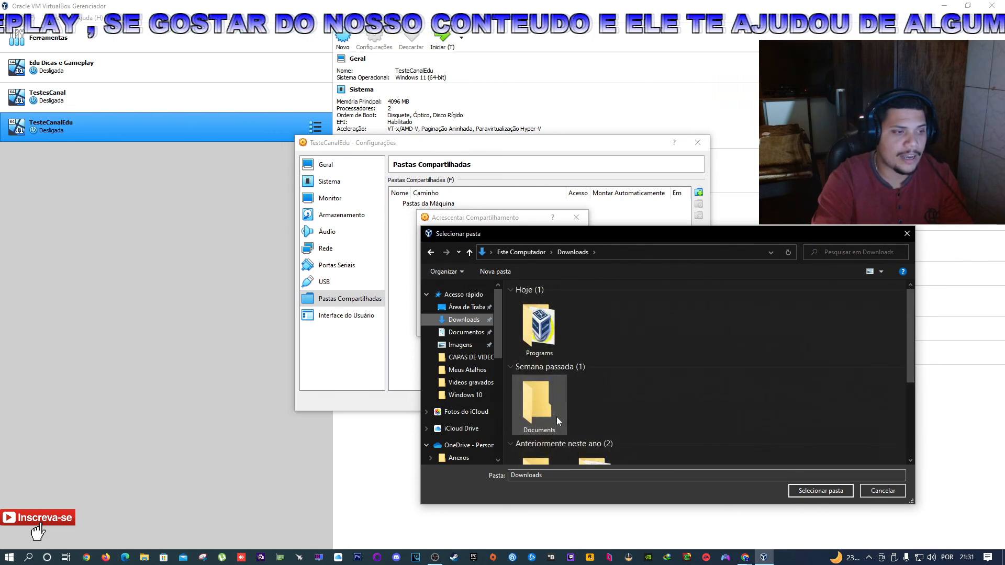
pyautogui.click(544, 331)
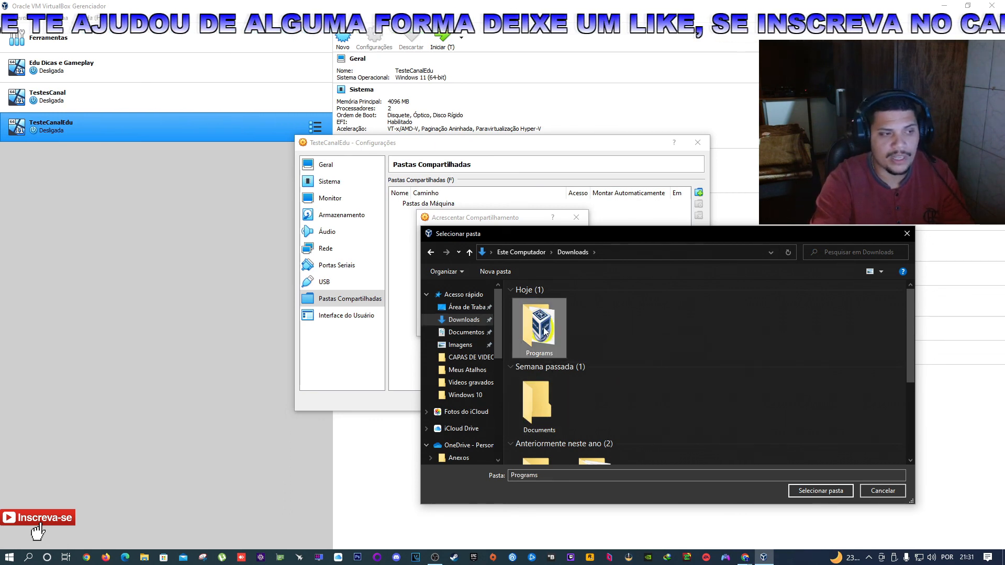
pyautogui.click(821, 491)
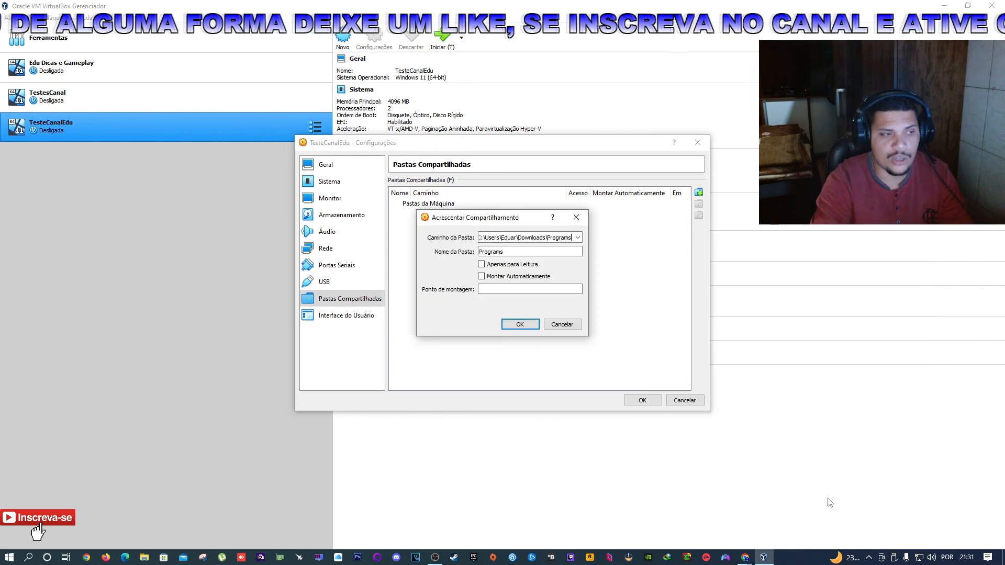
pyautogui.click(525, 326)
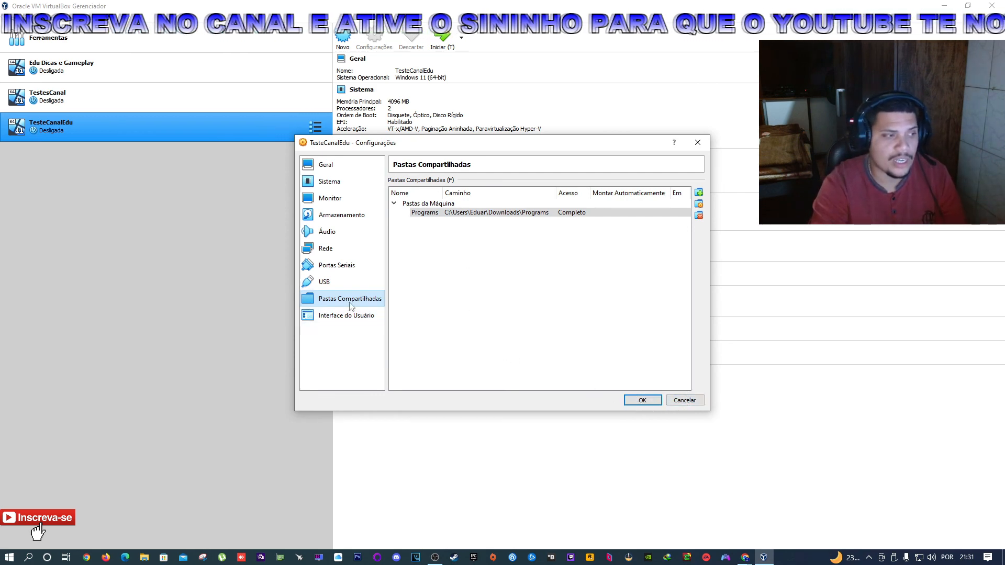
pyautogui.click(343, 315)
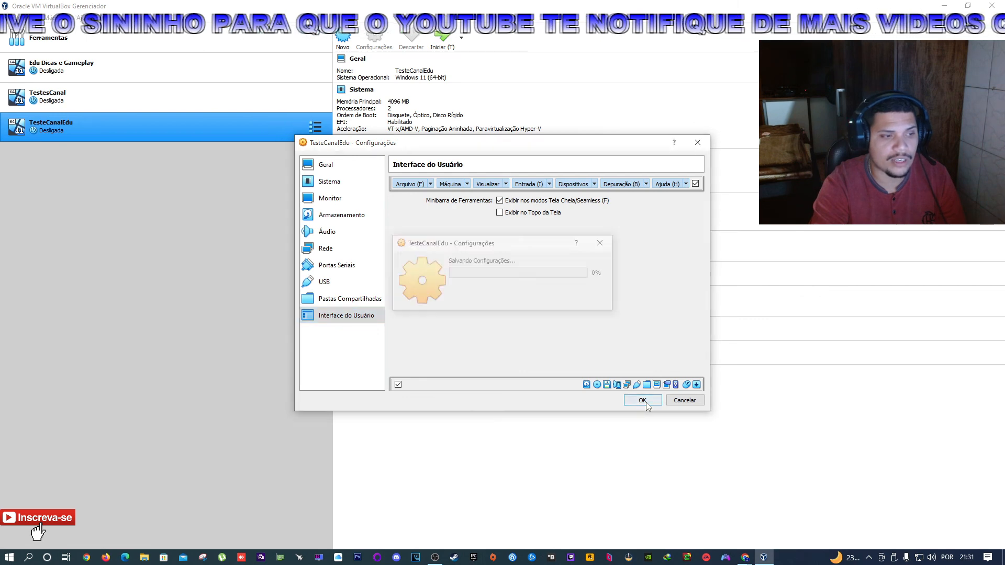
pyautogui.click(643, 401)
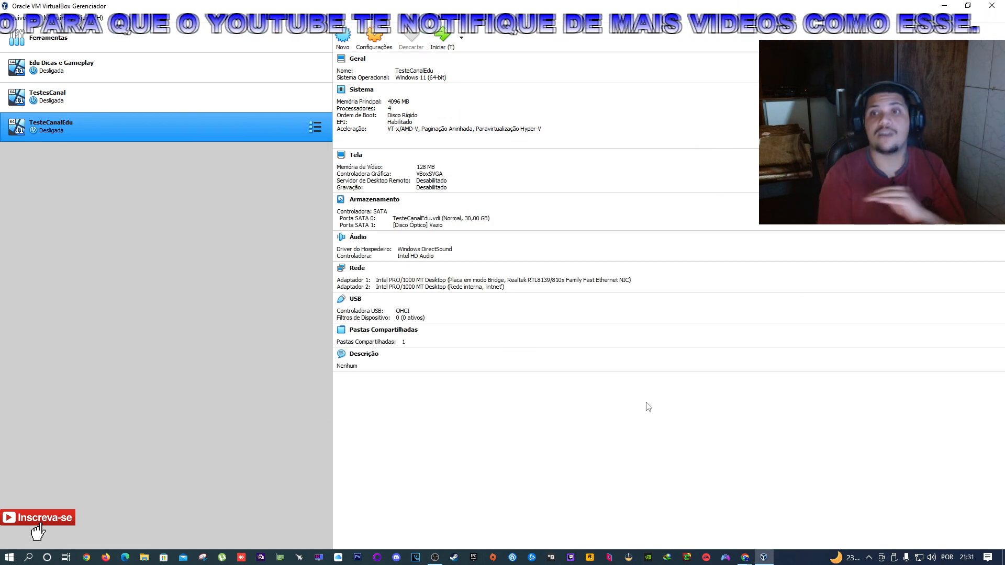